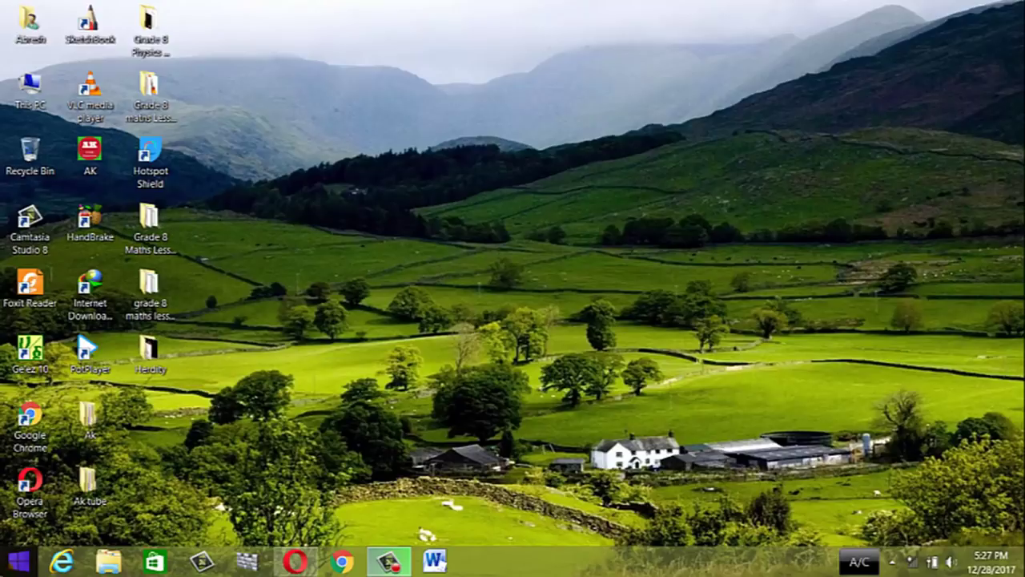
Launch Microsoft Word 2010 from Start > All Programs > Microsoft Office.
left_click(18, 561)
left_click(18, 562)
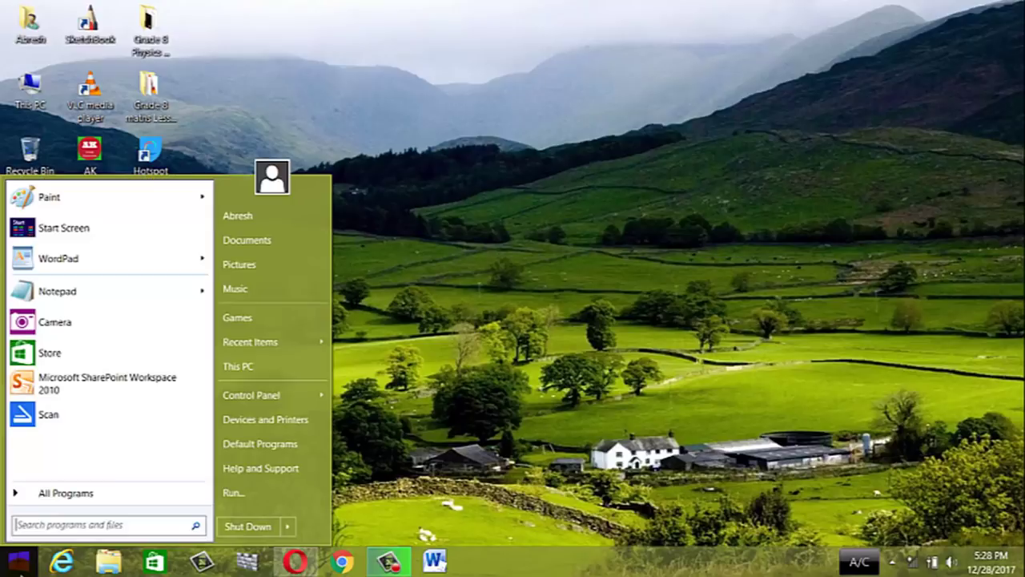
left_click(69, 495)
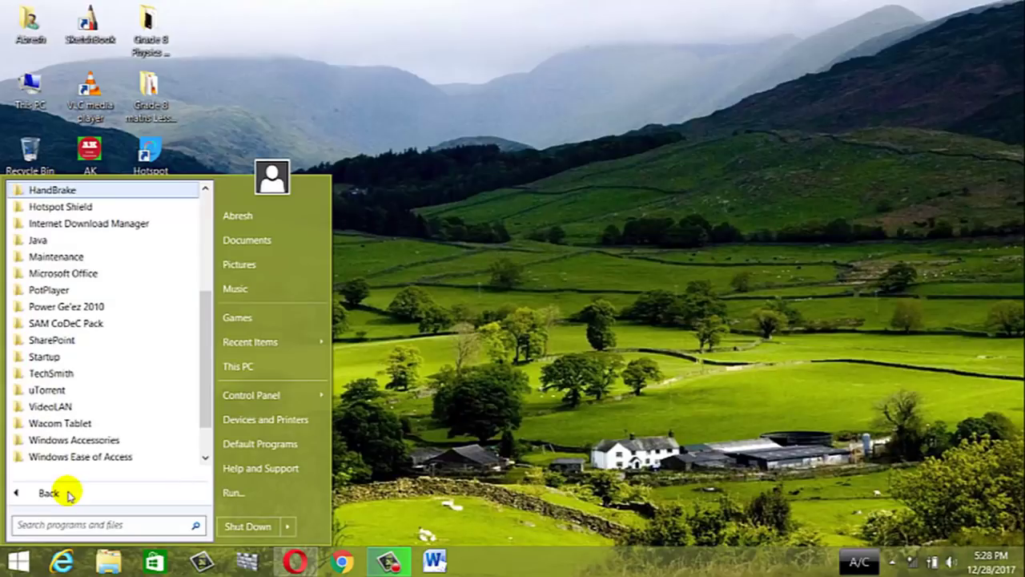
left_click(85, 272)
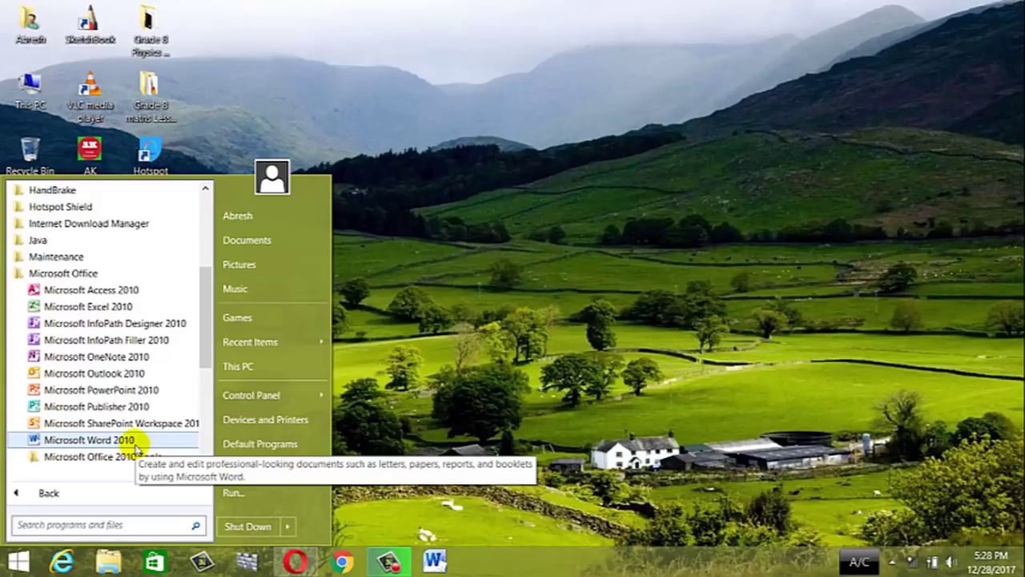
left_click(136, 446)
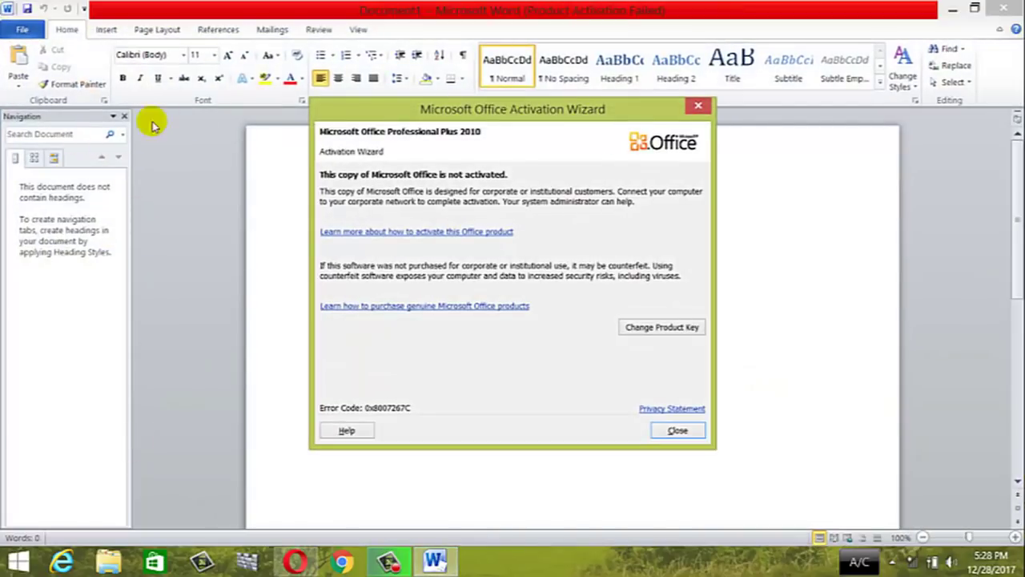
Close the Office Activation Wizard and the Navigation pane.
left_click(698, 105)
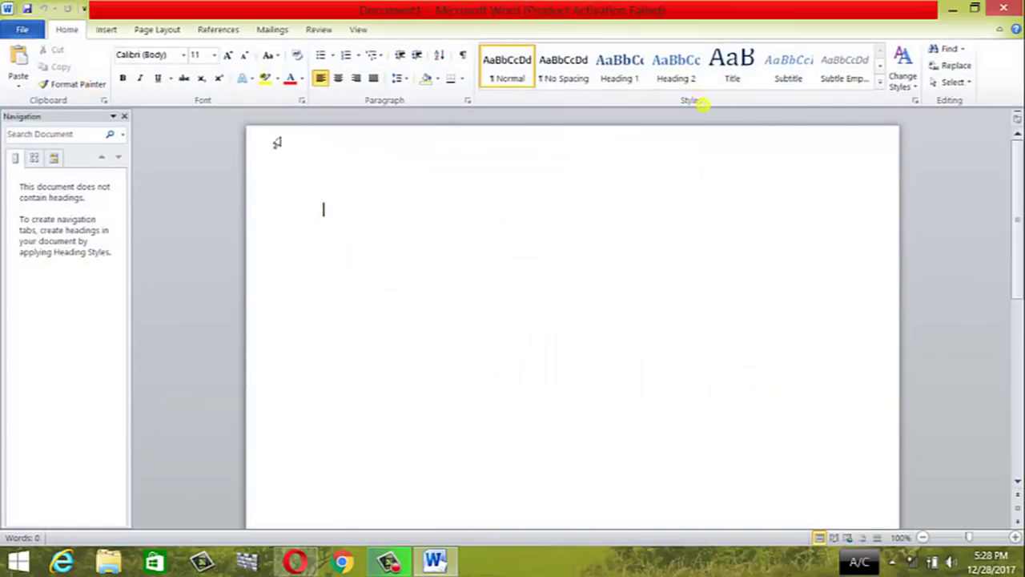
left_click(124, 117)
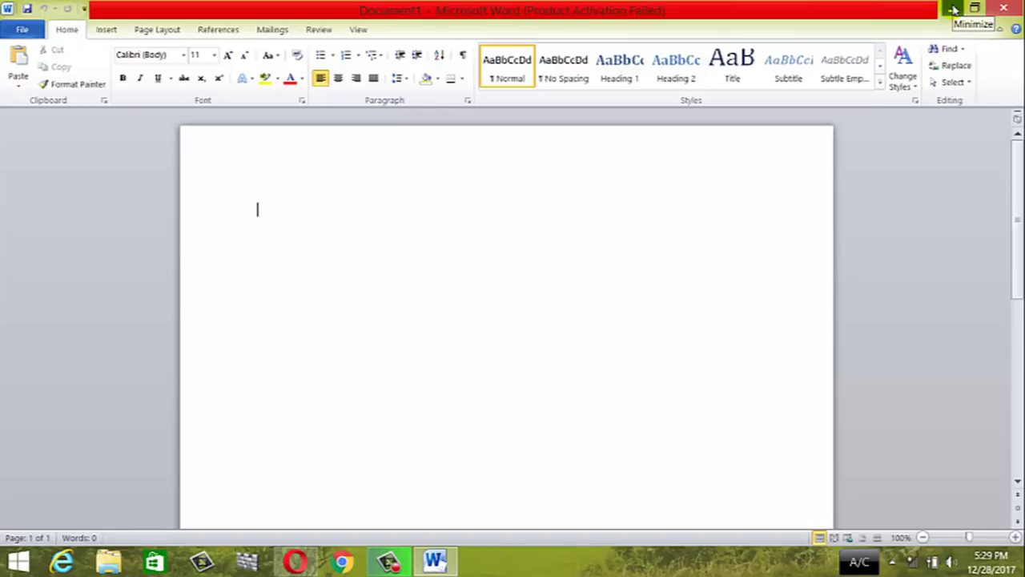
Minimize Word, then restore it from the taskbar.
left_click(954, 8)
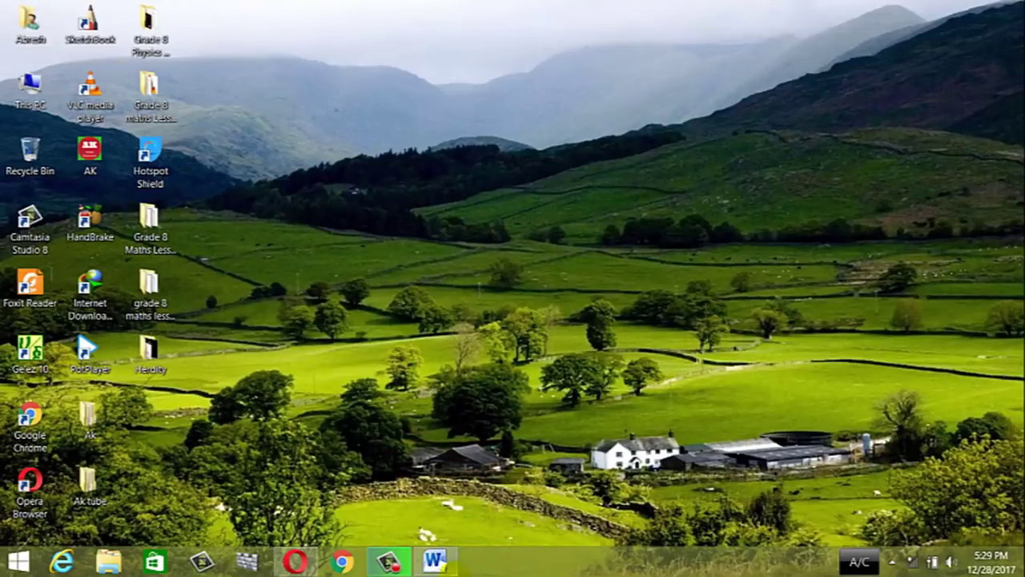
mouse_move(448, 567)
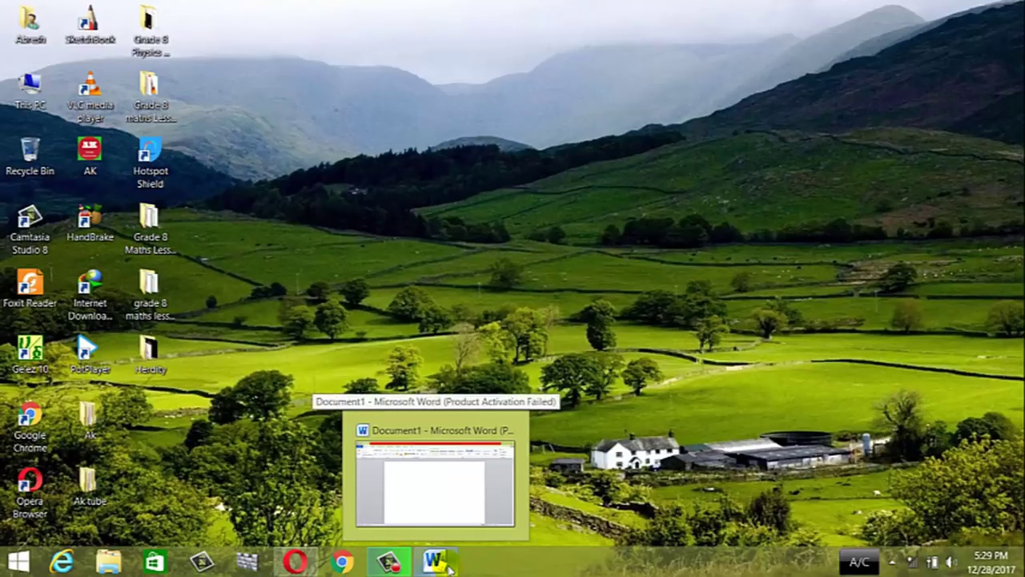
left_click(449, 567)
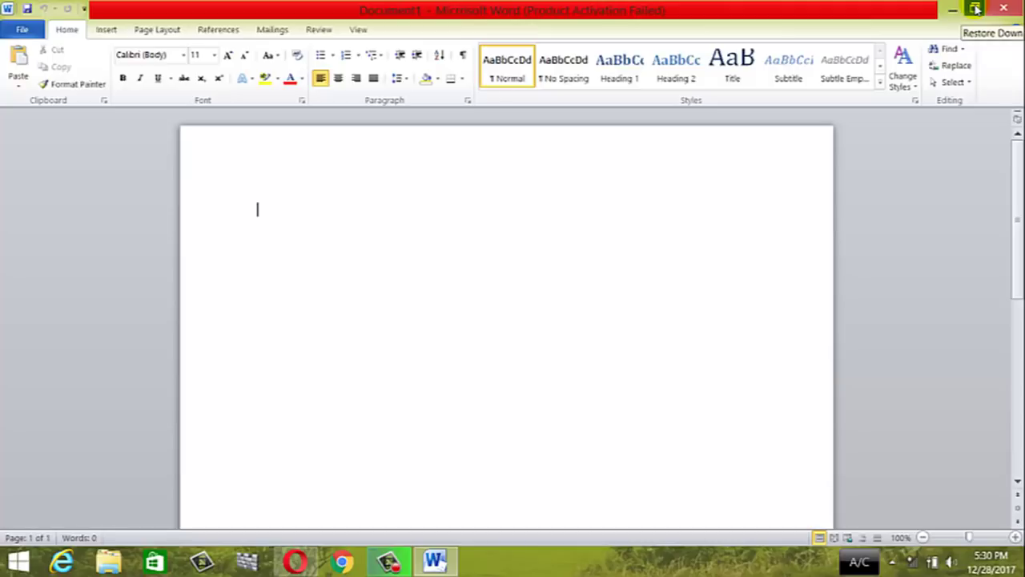
Restore Word down to a window, maximize it again, then close Word.
left_click(976, 8)
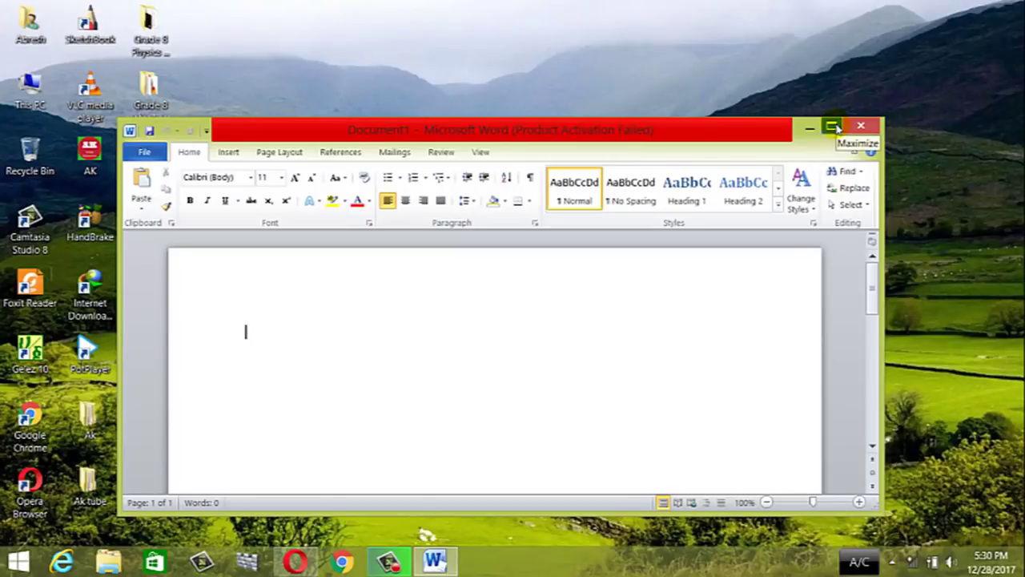
left_click(833, 126)
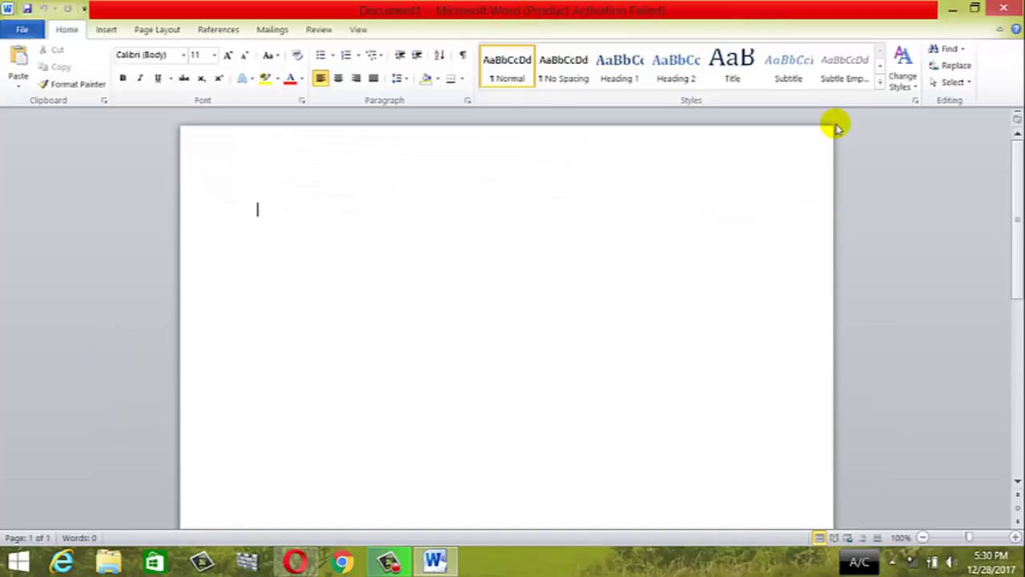
mouse_move(1024, 2)
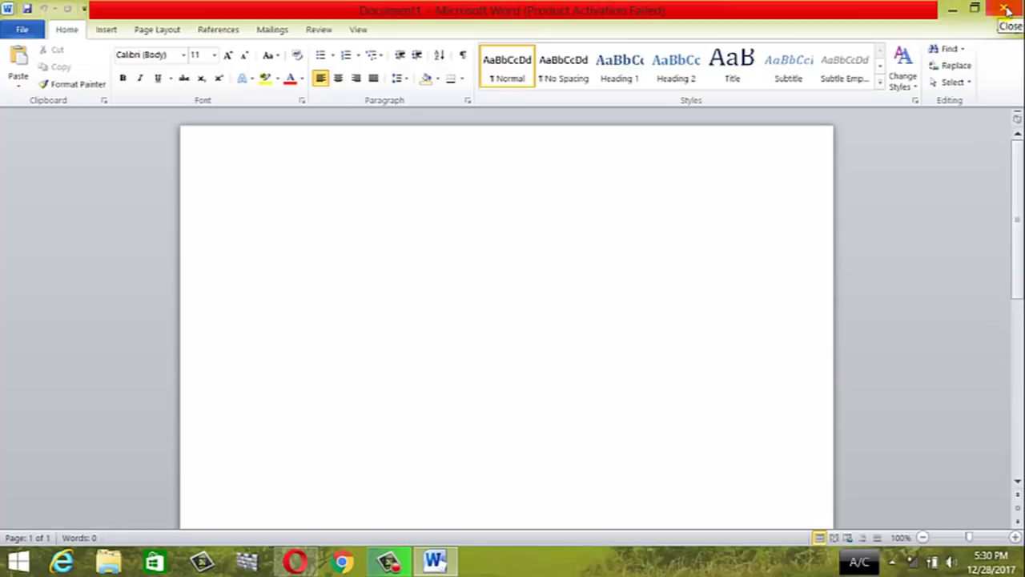
left_click(1007, 9)
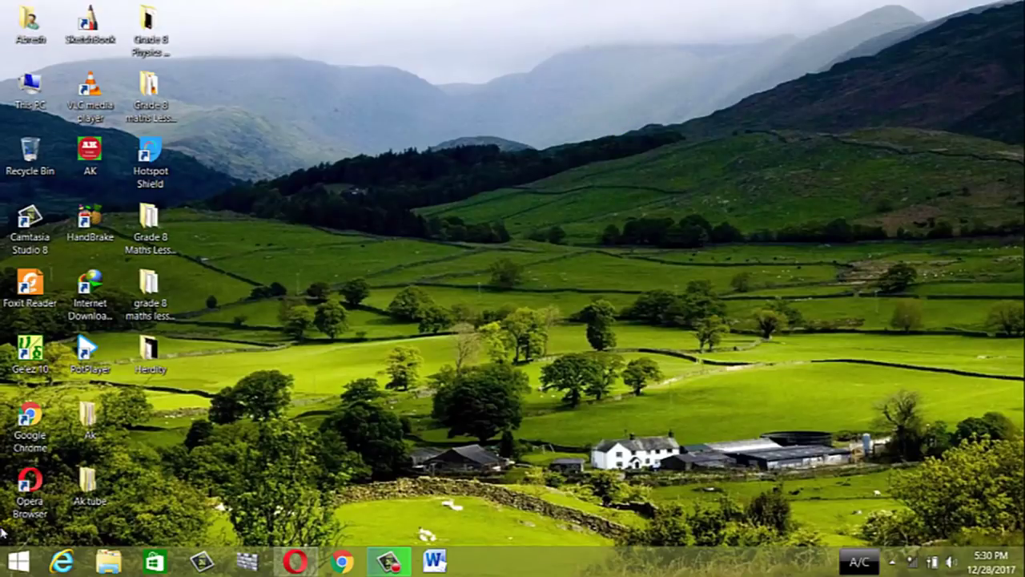
Relaunch Word 2010 from the Microsoft Office Start folder and close the Activation Wizard.
left_click(14, 561)
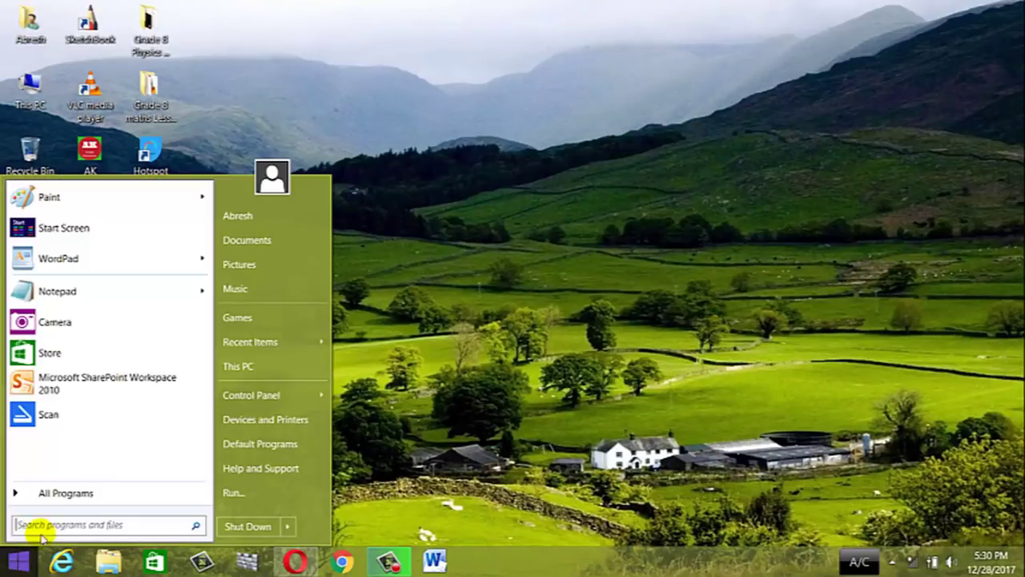
left_click(92, 495)
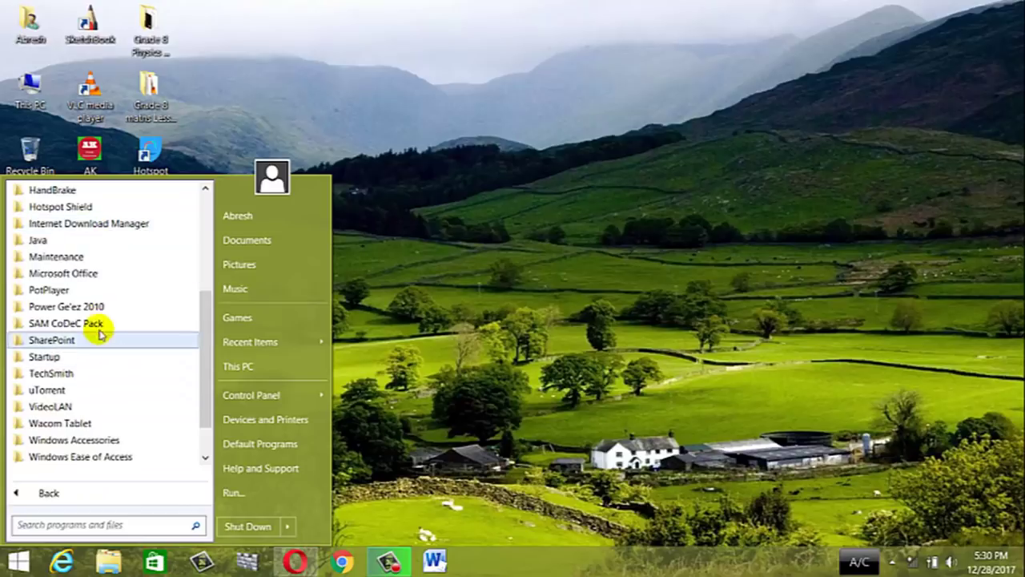
left_click(112, 273)
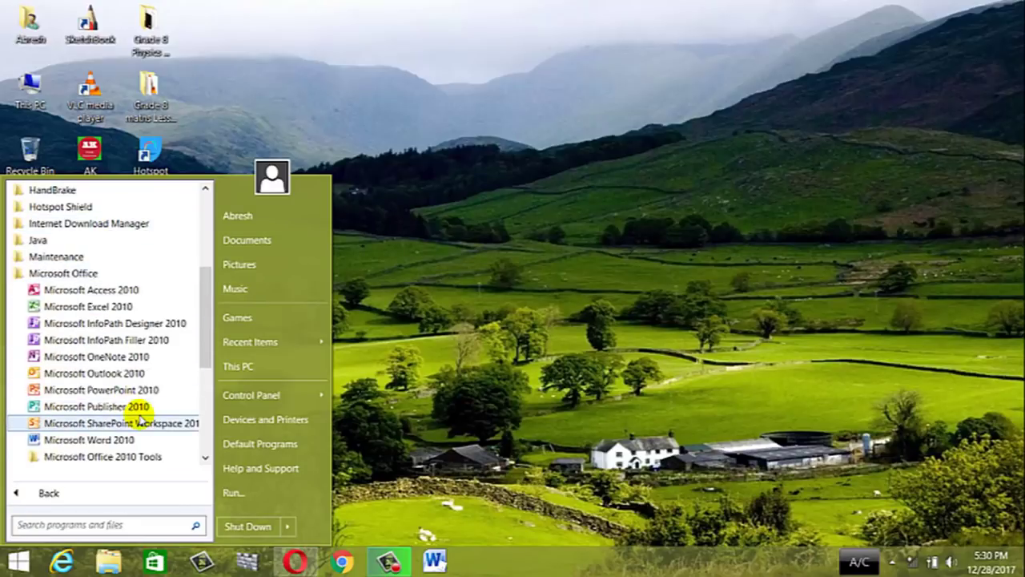
left_click(128, 440)
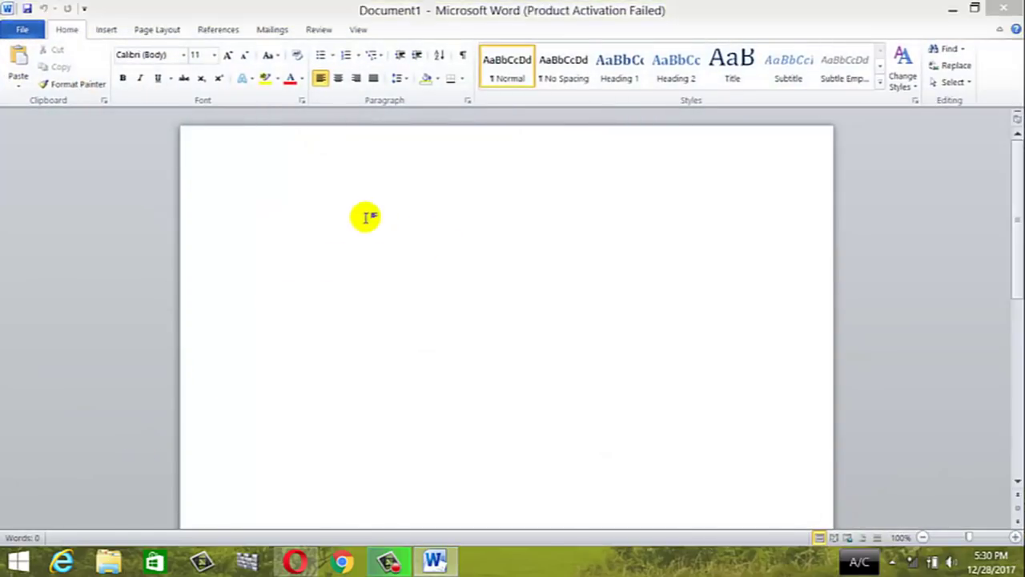
left_click(699, 105)
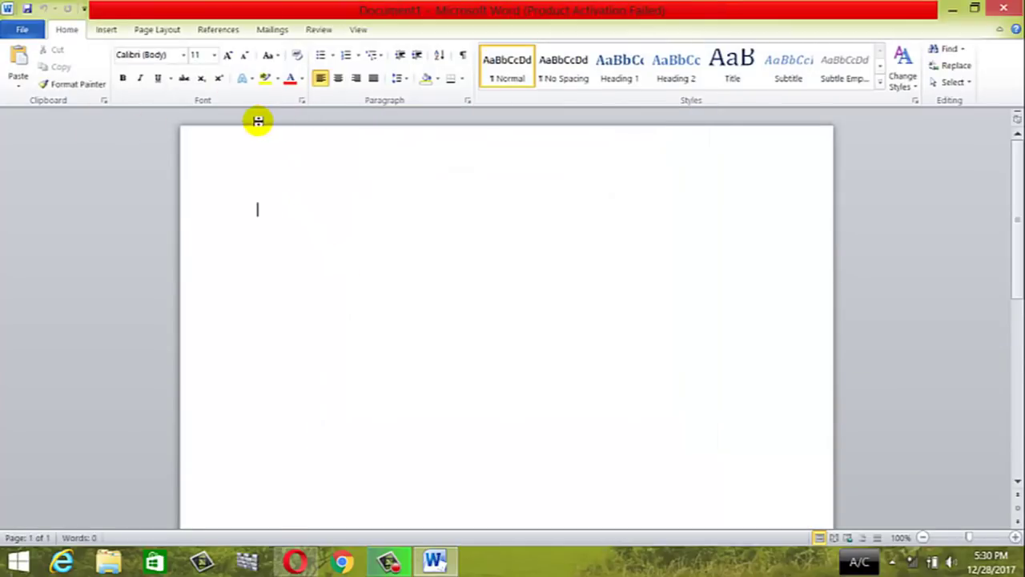
Turn on the Ruler from the View tab, then return to Home and scroll the page.
left_click(359, 33)
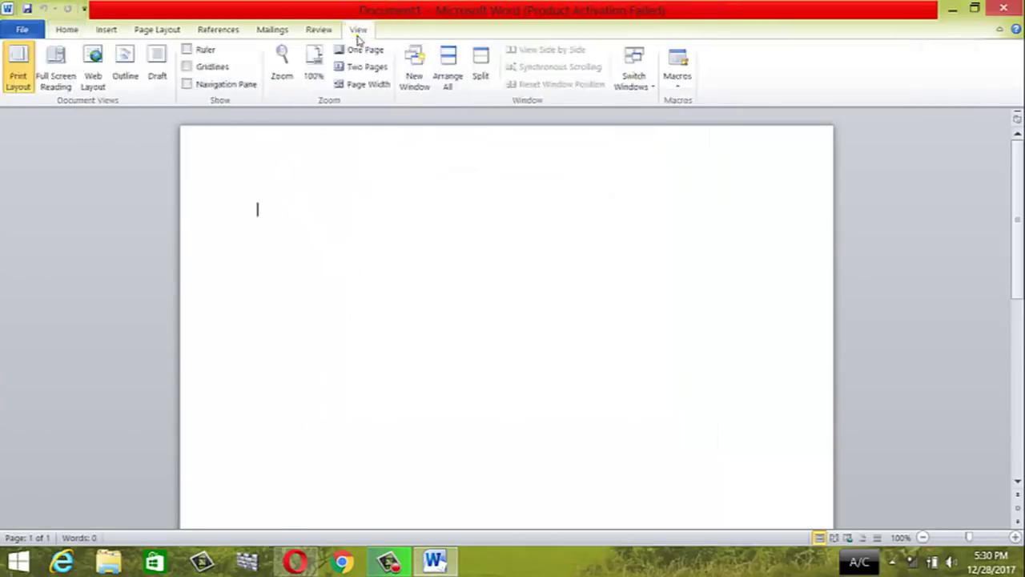
left_click(196, 52)
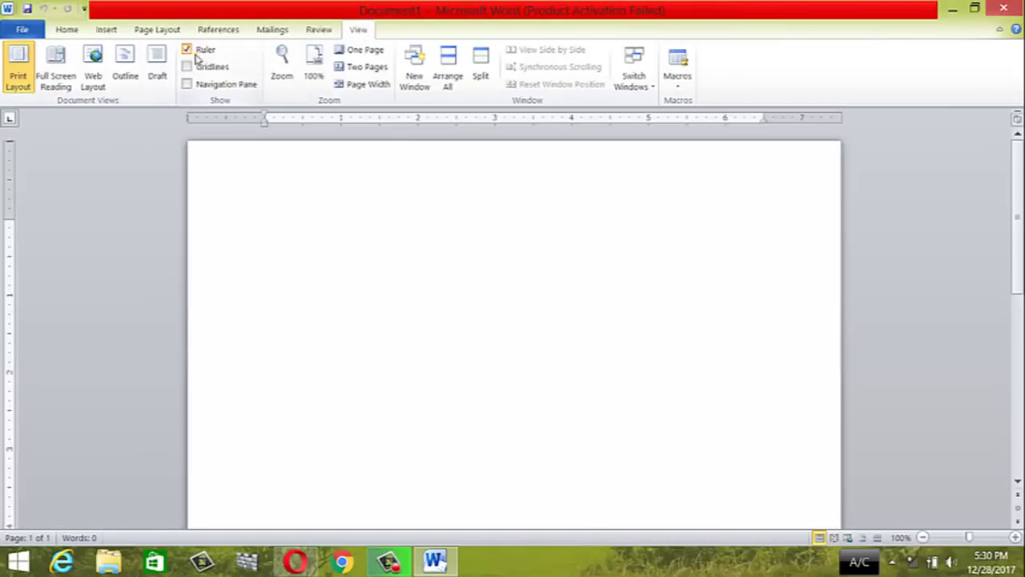
left_click(67, 30)
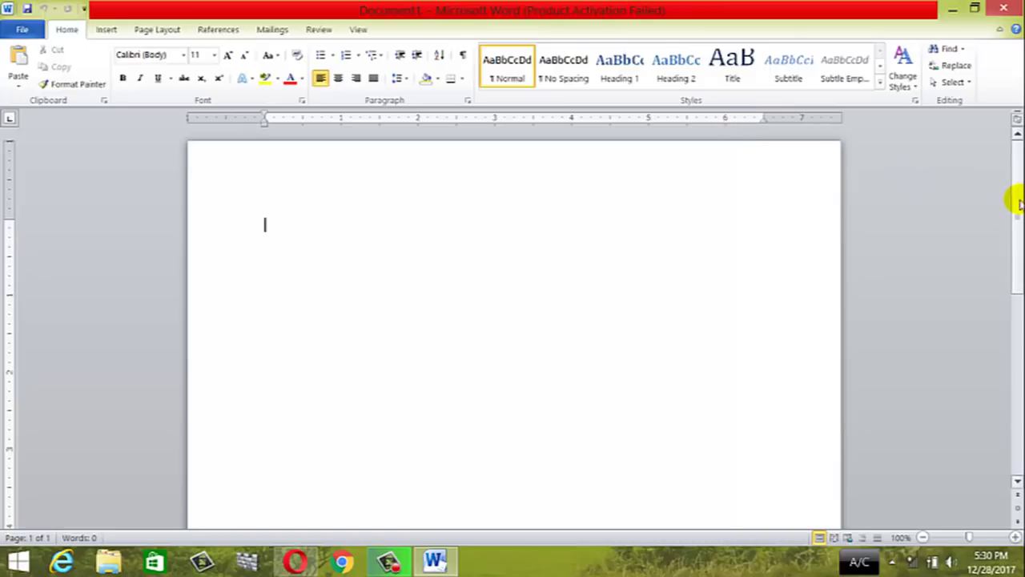
mouse_move(1017, 200)
left_mouse_down()
mouse_move(1017, 418)
mouse_move(997, 276)
left_mouse_up()
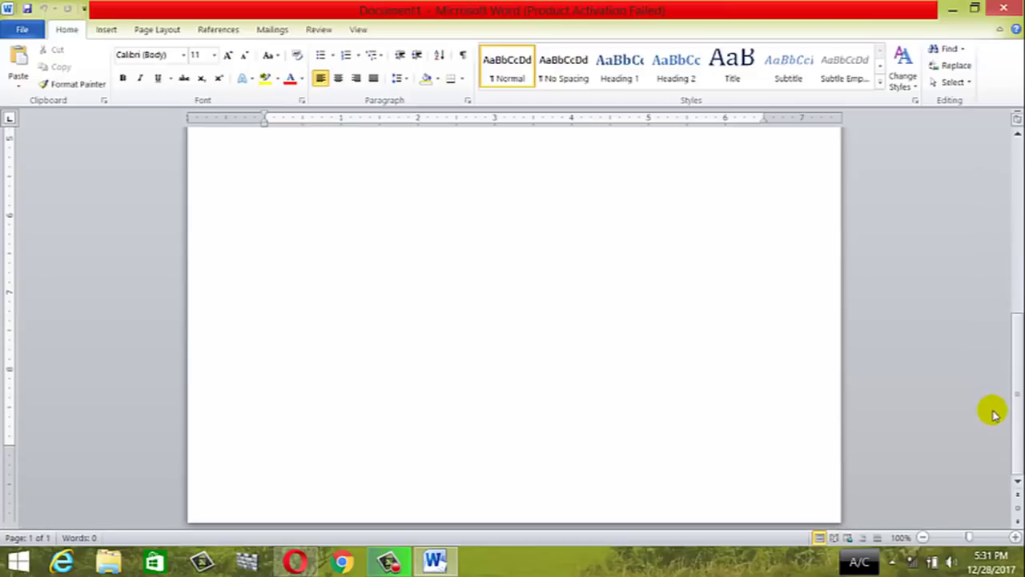
mouse_move(997, 276)
left_mouse_down()
mouse_move(1014, 224)
mouse_move(1016, 450)
mouse_move(1018, 199)
mouse_move(1015, 430)
mouse_move(1002, 189)
left_mouse_up()
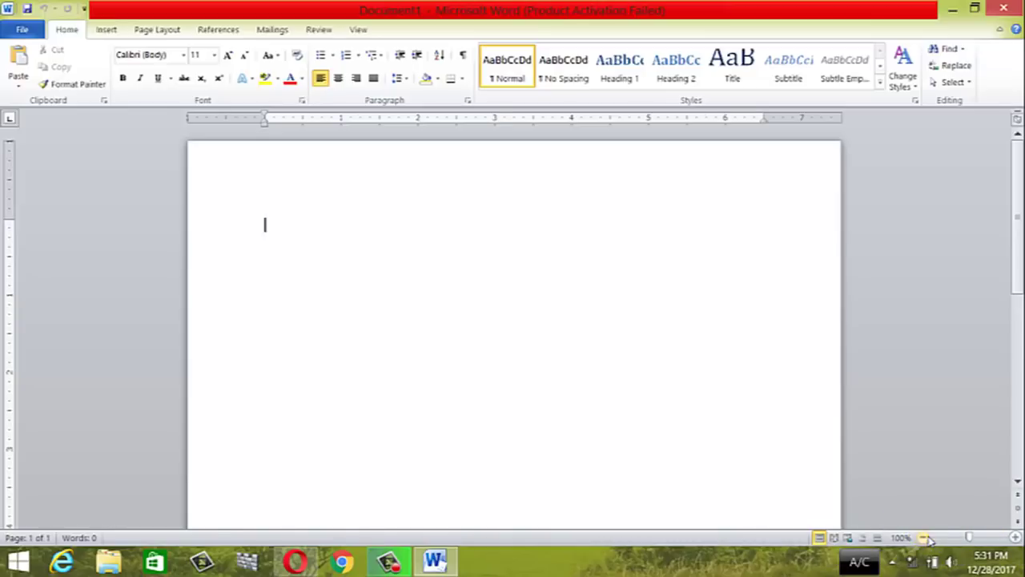
Zoom the page far out, then step it back in to 80%.
left_click(927, 538)
left_click(929, 540)
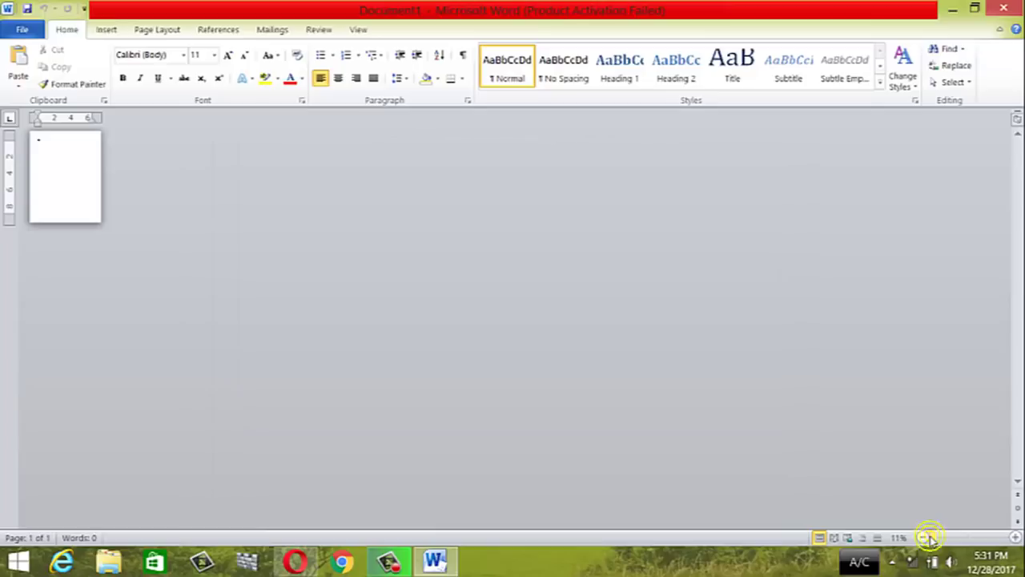
left_click(1016, 537)
left_click(1015, 538)
left_click(1016, 538)
left_click(1016, 537)
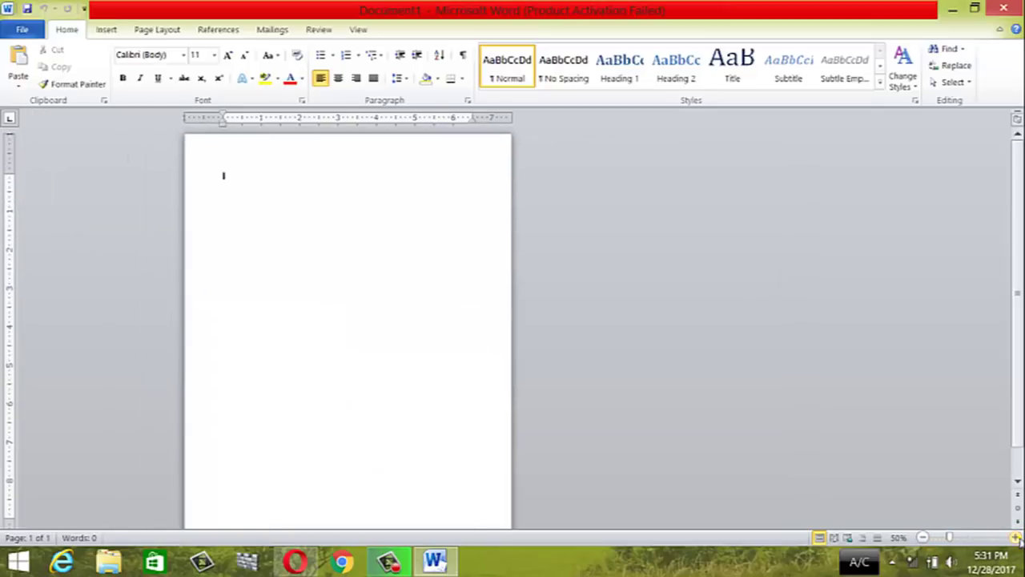
left_click(1016, 538)
left_click(1016, 537)
left_click(1016, 538)
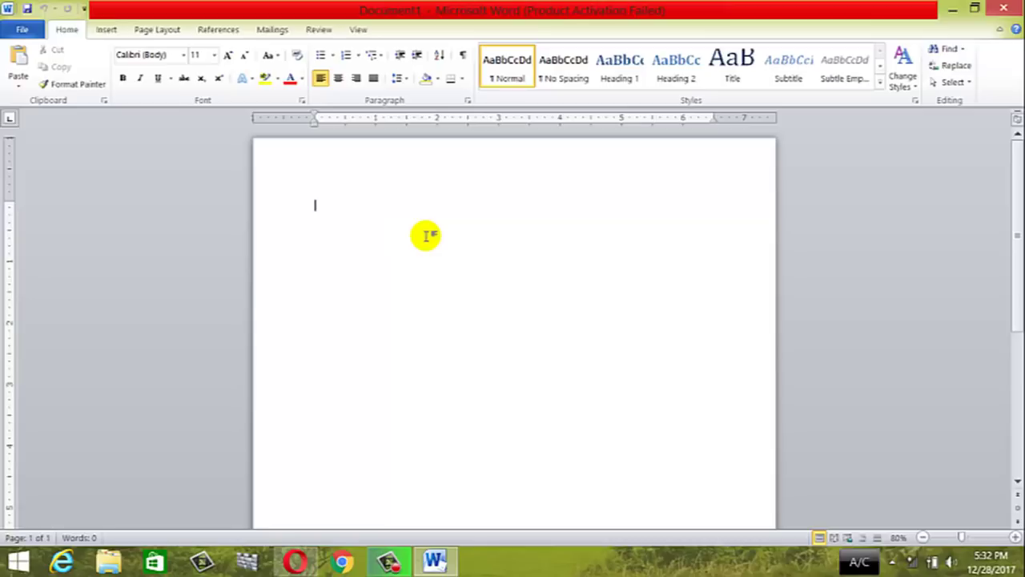
Generate three sample paragraphs with =rand(), bringing the document to 185 words.
type("-")
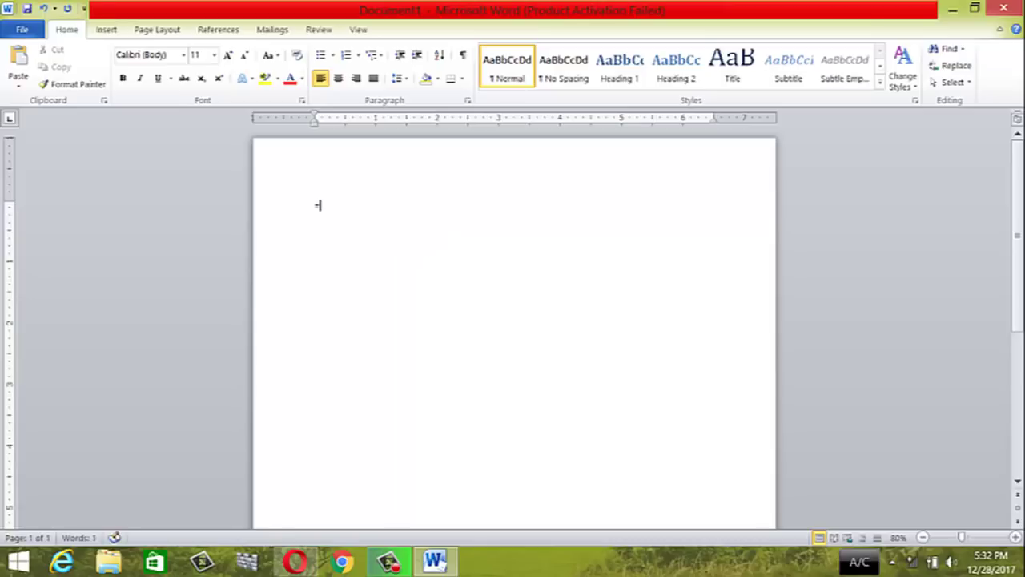
type("rand")
type("(")
key("Return")
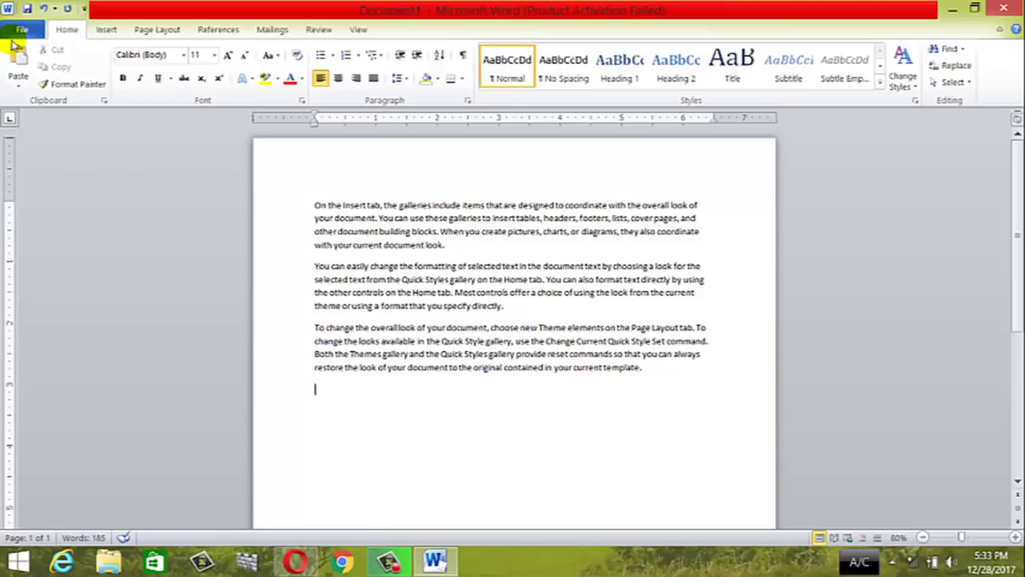
Choose Save As from the File menu.
left_click(21, 32)
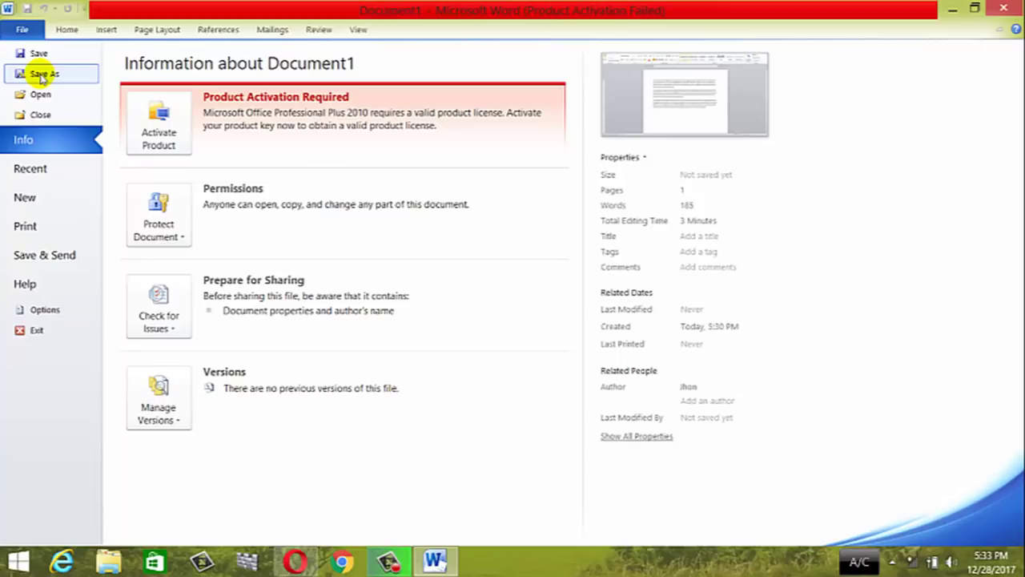
left_click(40, 76)
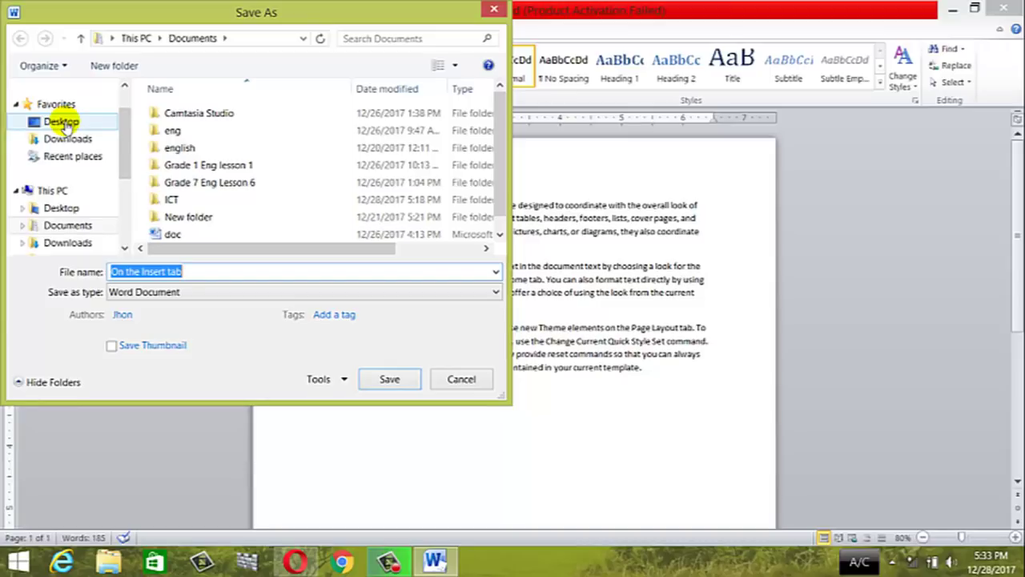
Navigate the Save As dialog to Desktop\Ak tube\Ict.
left_click(62, 123)
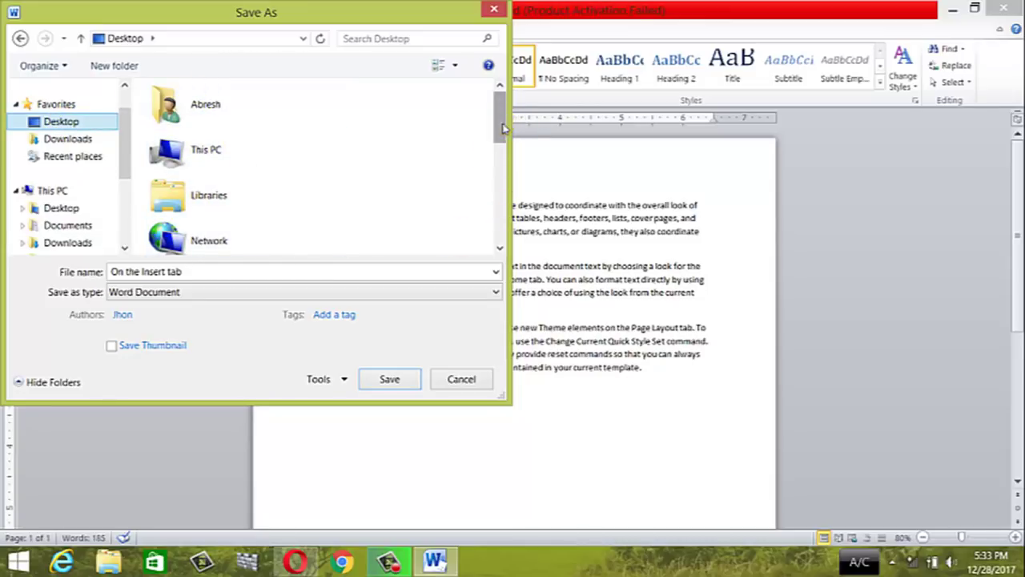
mouse_move(502, 120)
left_mouse_down()
mouse_move(498, 200)
mouse_move(486, 167)
left_mouse_up()
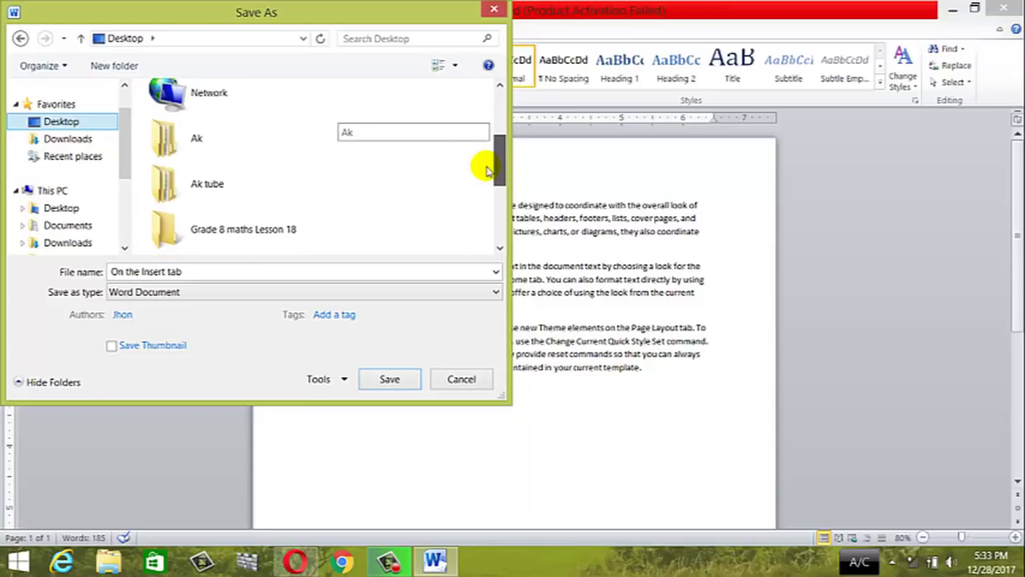
left_click(244, 186)
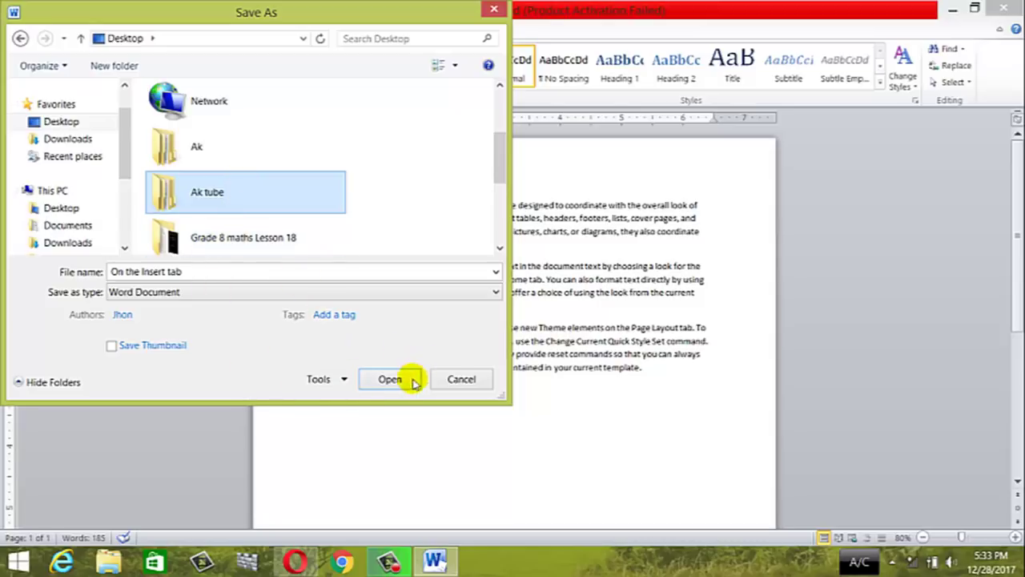
left_click(373, 382)
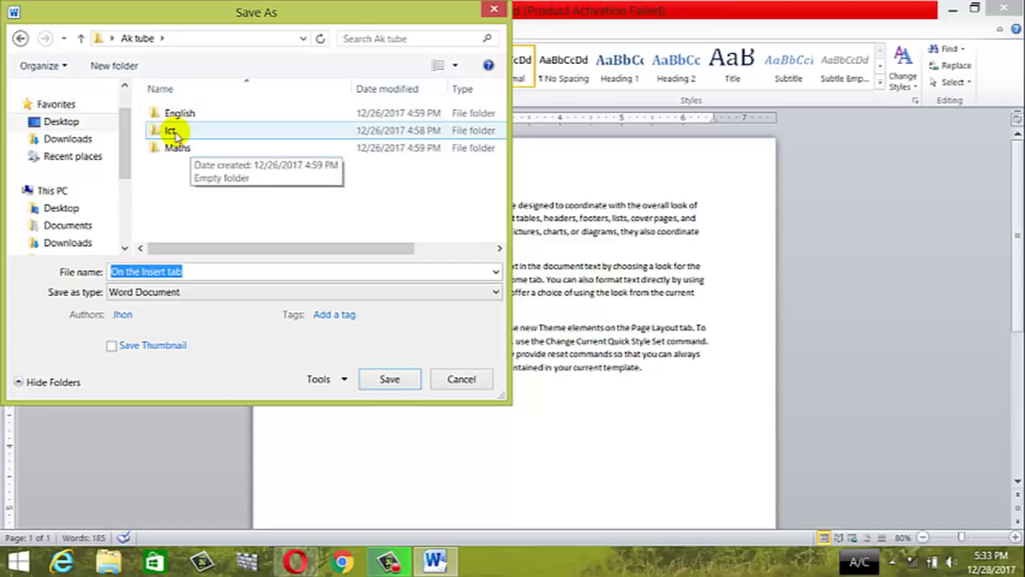
left_click(170, 131)
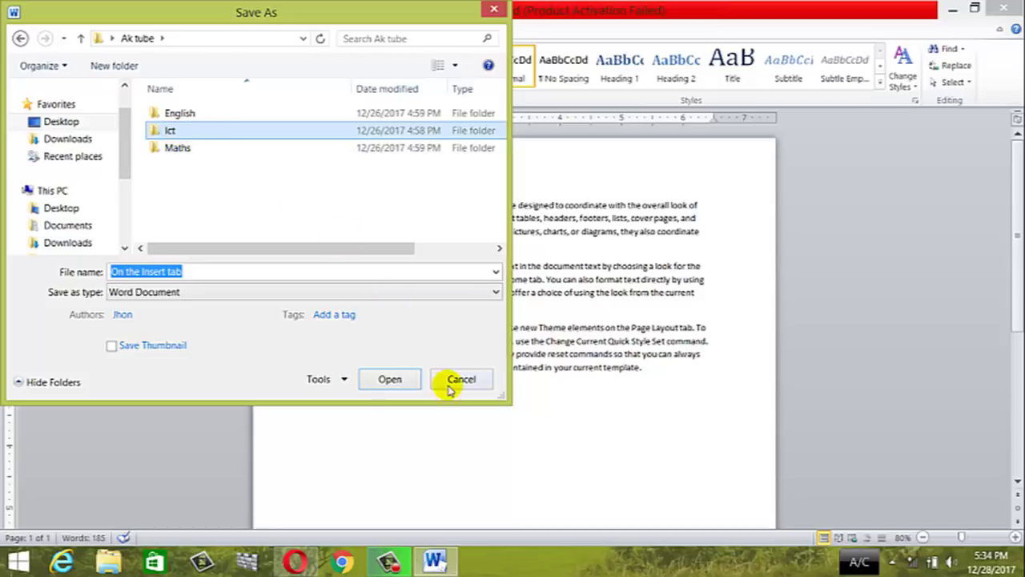
left_click(391, 380)
left_click(393, 382)
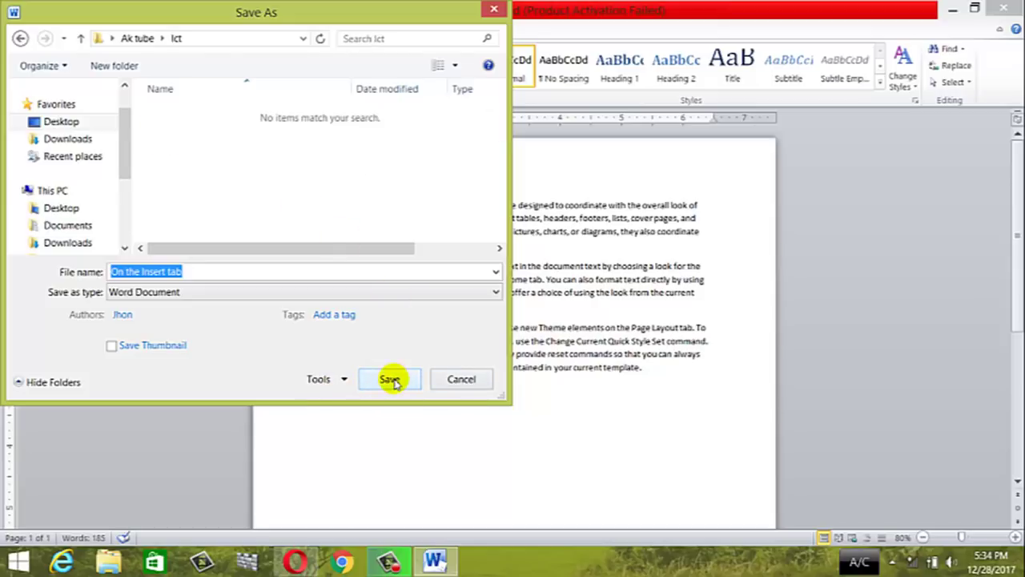
Name the file 'practice' and save it.
left_click(230, 271)
key("BackSpace")
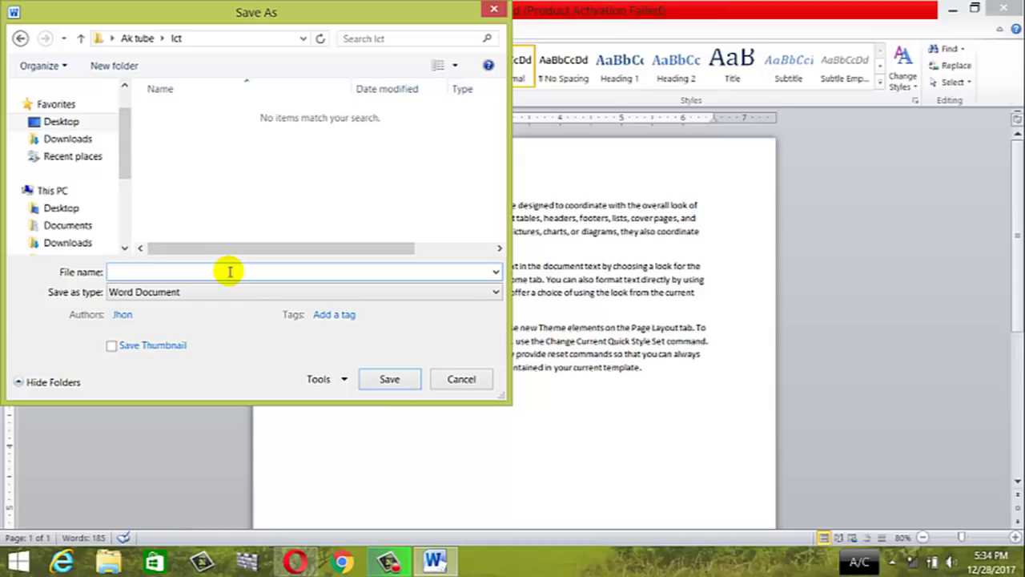
type("pr")
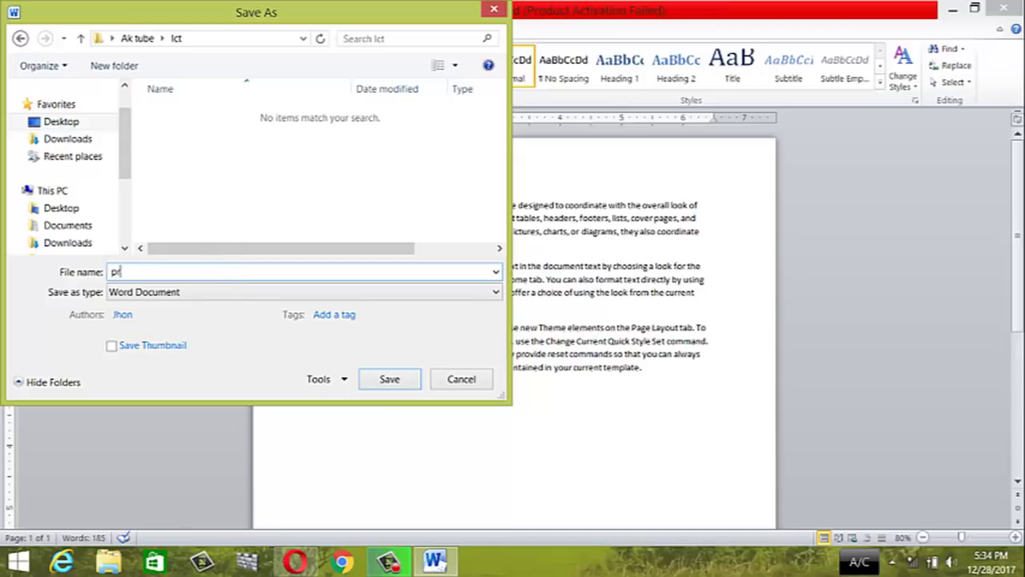
type("actice")
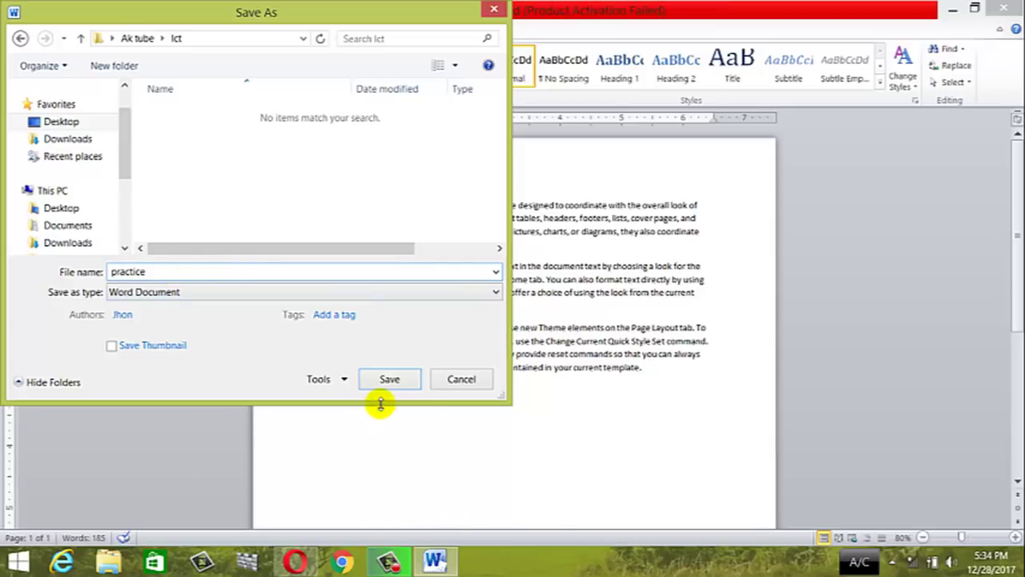
left_click(390, 380)
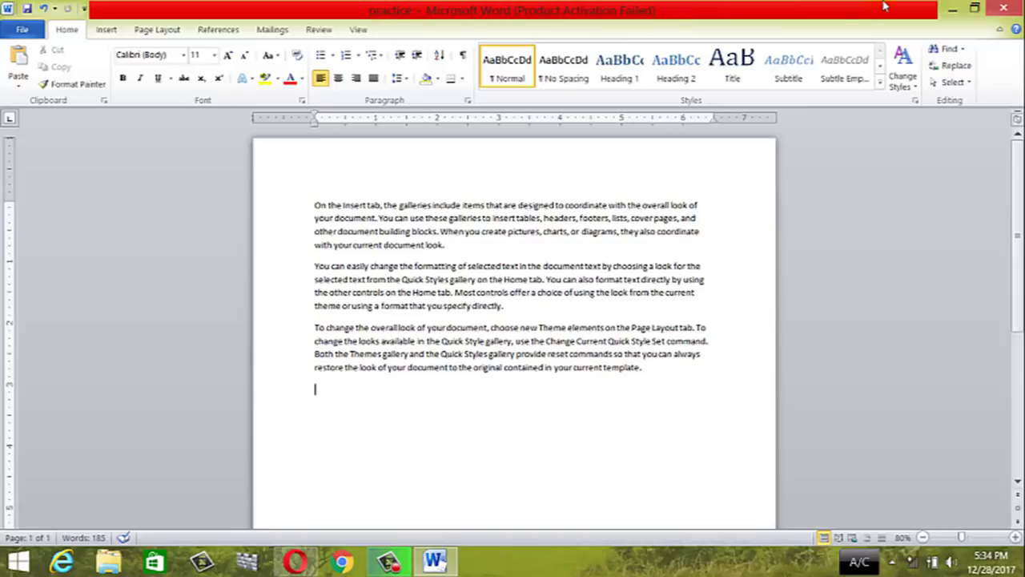
Minimize Word and refresh the desktop.
left_click(952, 8)
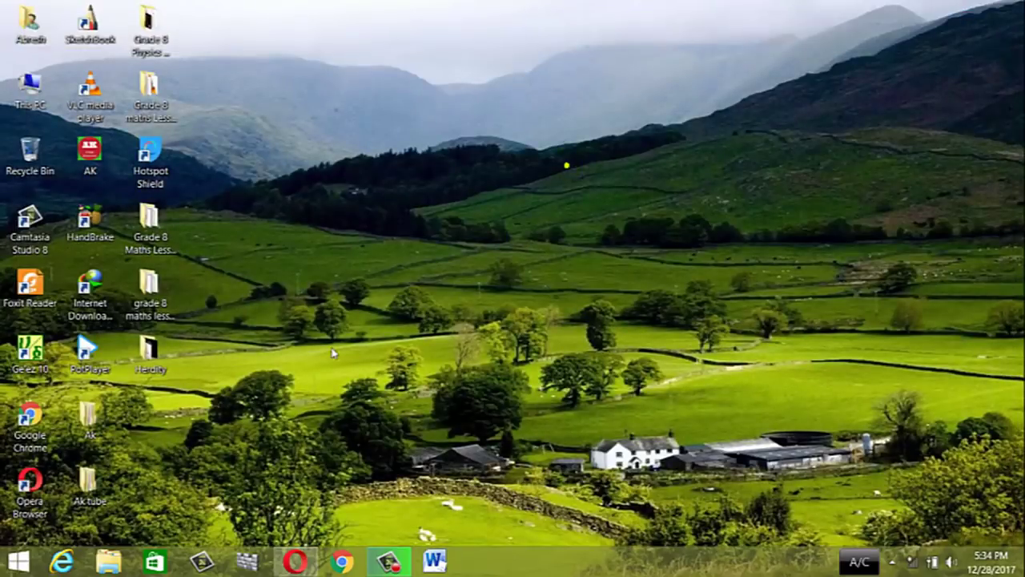
right_click(337, 254)
left_click(419, 294)
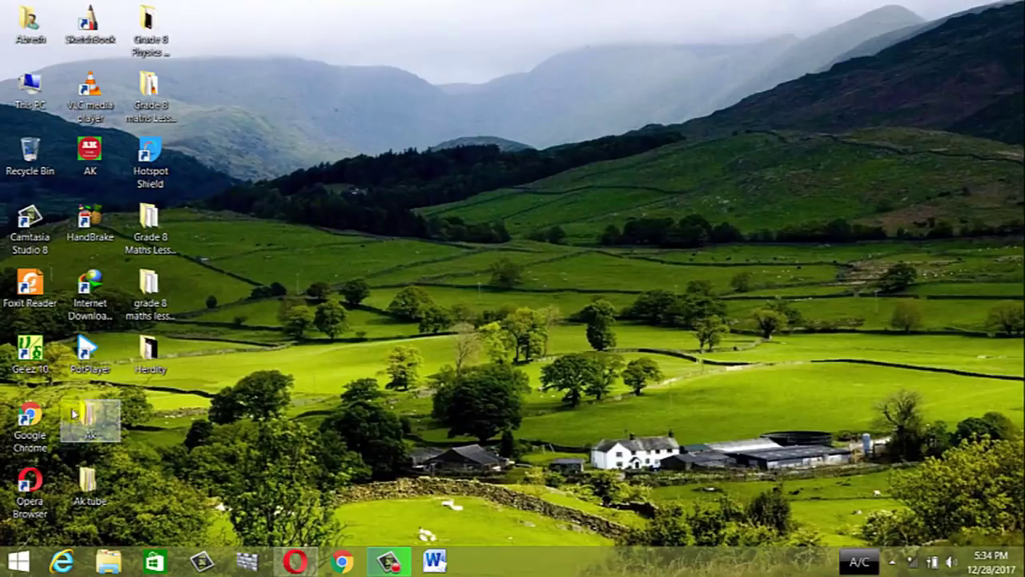
Open the Ak tube folder, then Ict, and open practice in Word.
right_click(83, 478)
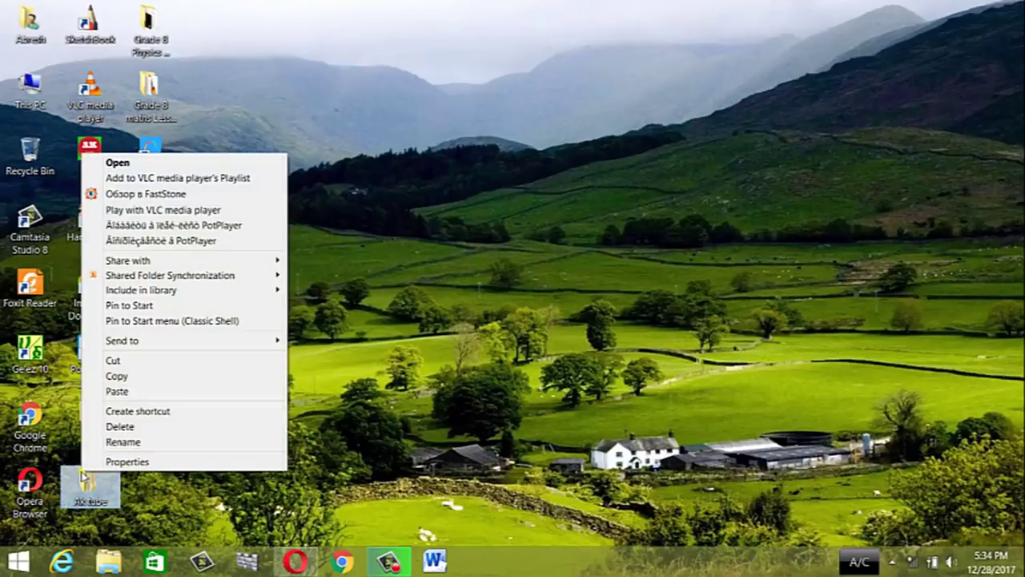
left_click(152, 161)
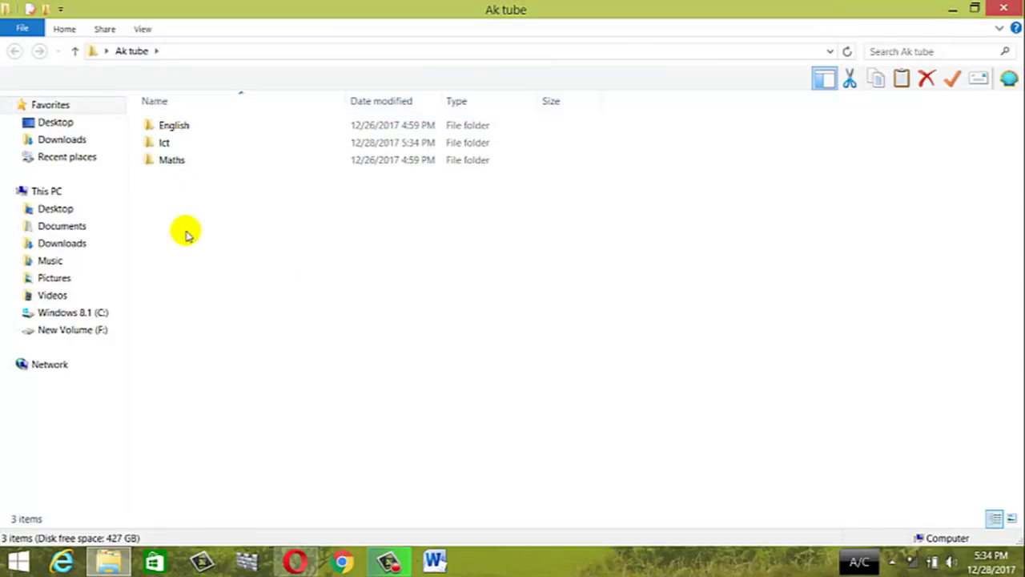
left_click(160, 143)
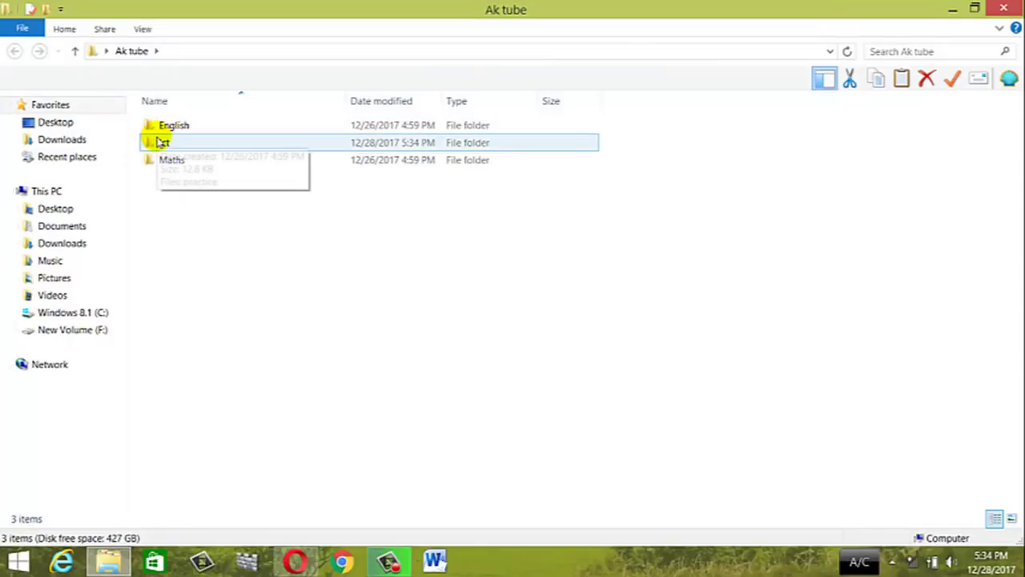
right_click(160, 143)
left_click(204, 145)
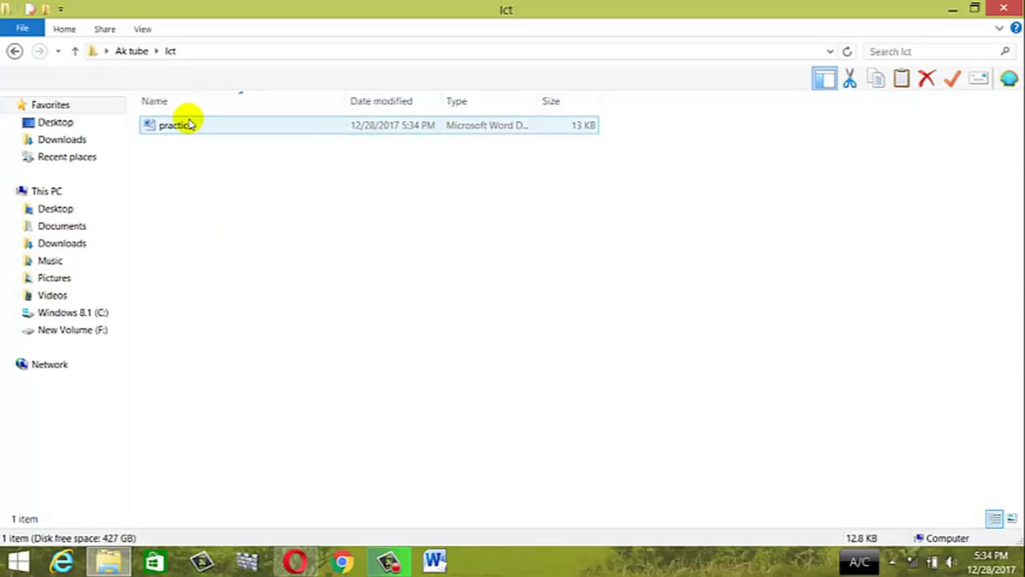
right_click(185, 135)
left_click(229, 140)
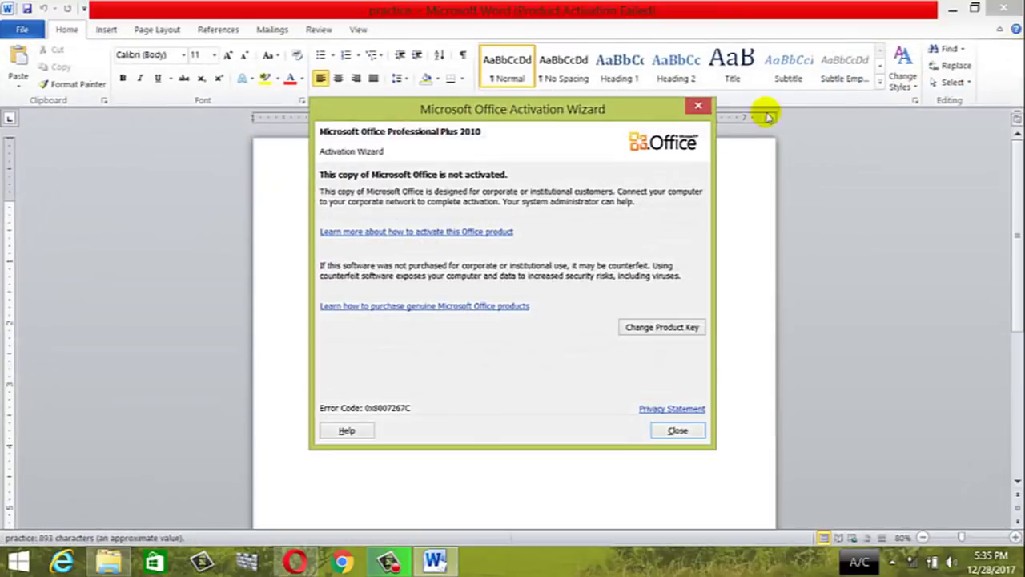
Dismiss the activation notice, then close the practice document and the Ict folder window.
left_click(698, 105)
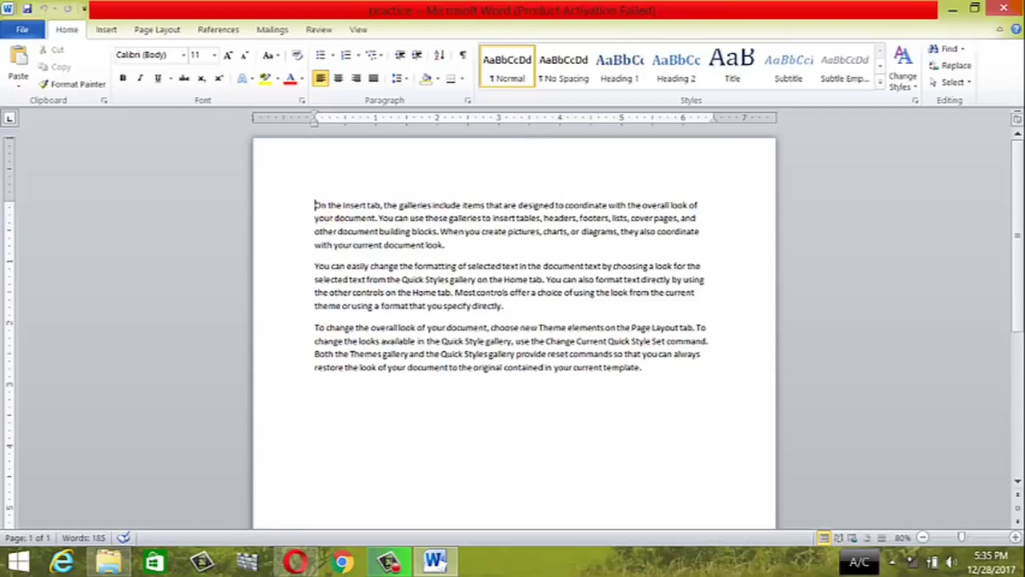
left_click(1005, 8)
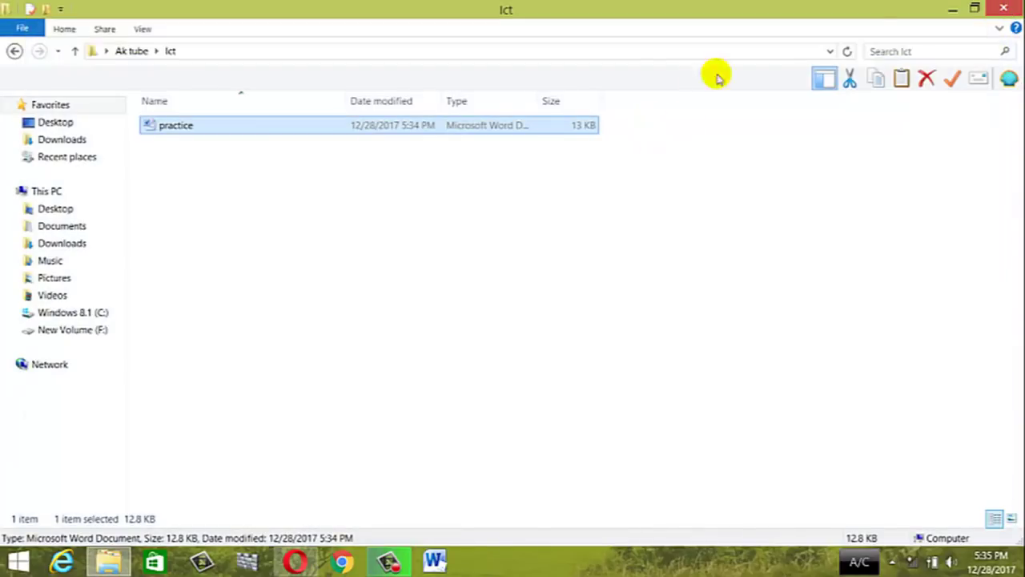
left_click(1006, 8)
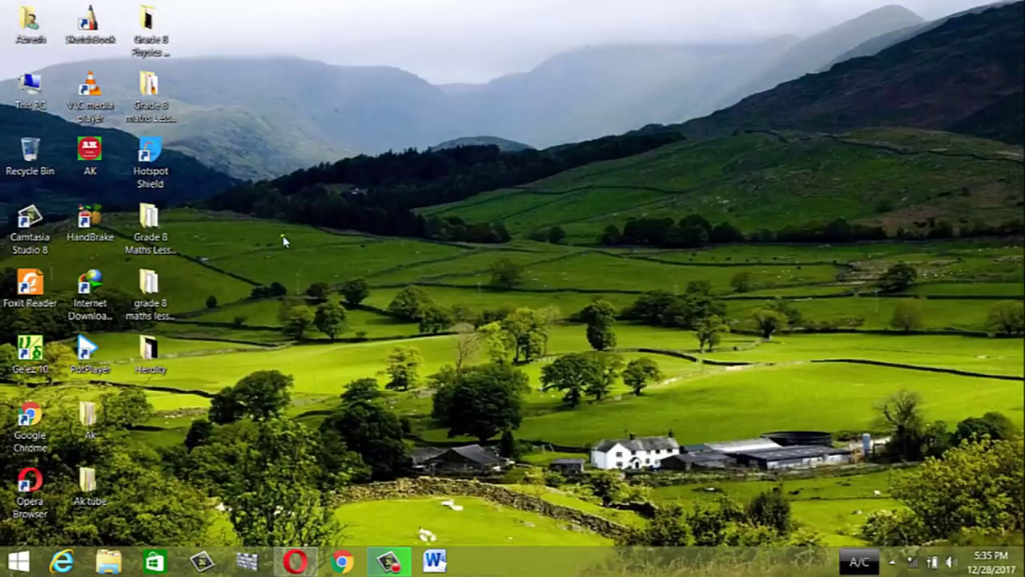
Launch Microsoft Word 2010 from All Programs > Microsoft Office and dismiss the activation notice.
left_click(18, 560)
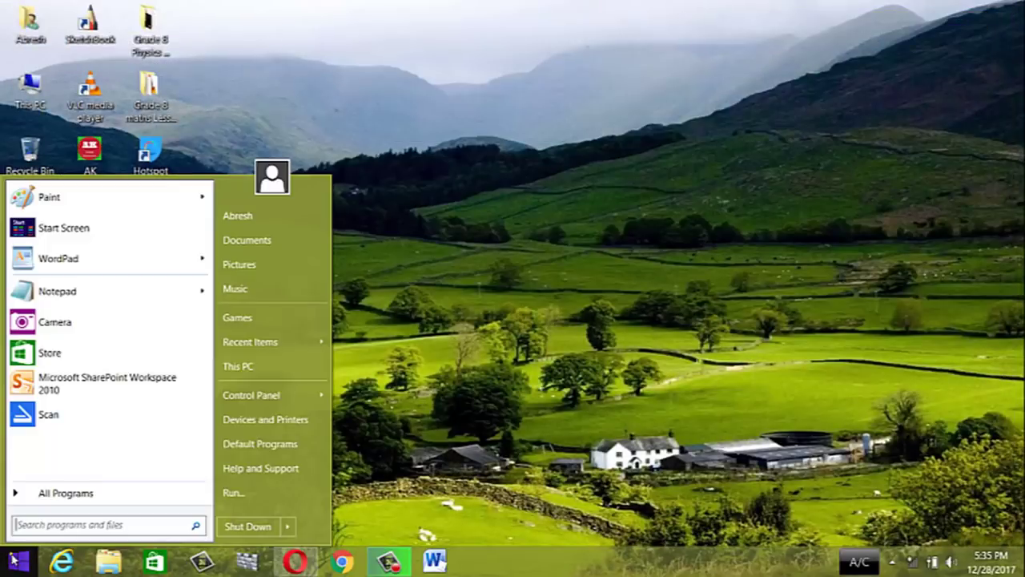
left_click(71, 498)
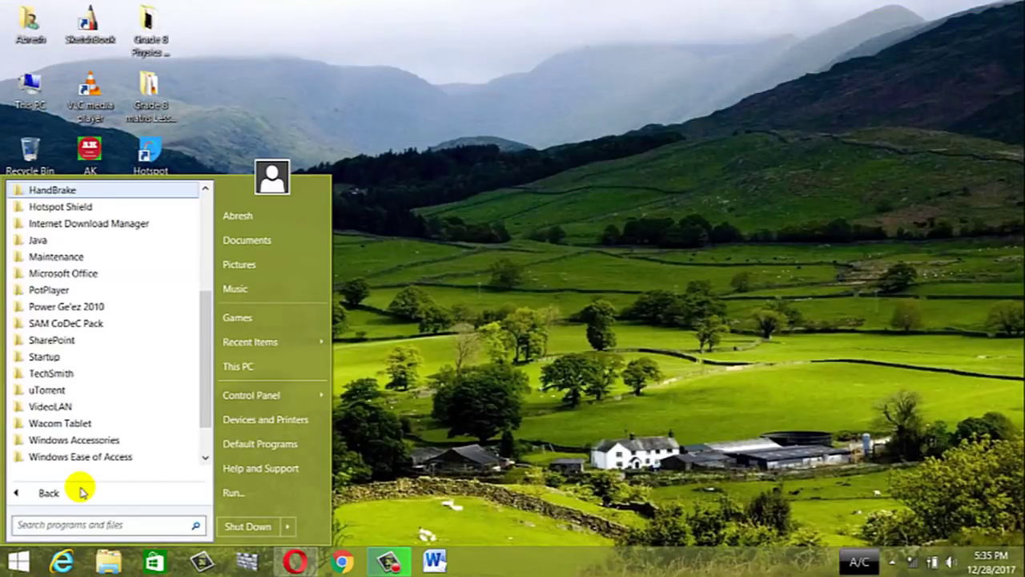
scroll(50, 376, "down", 1)
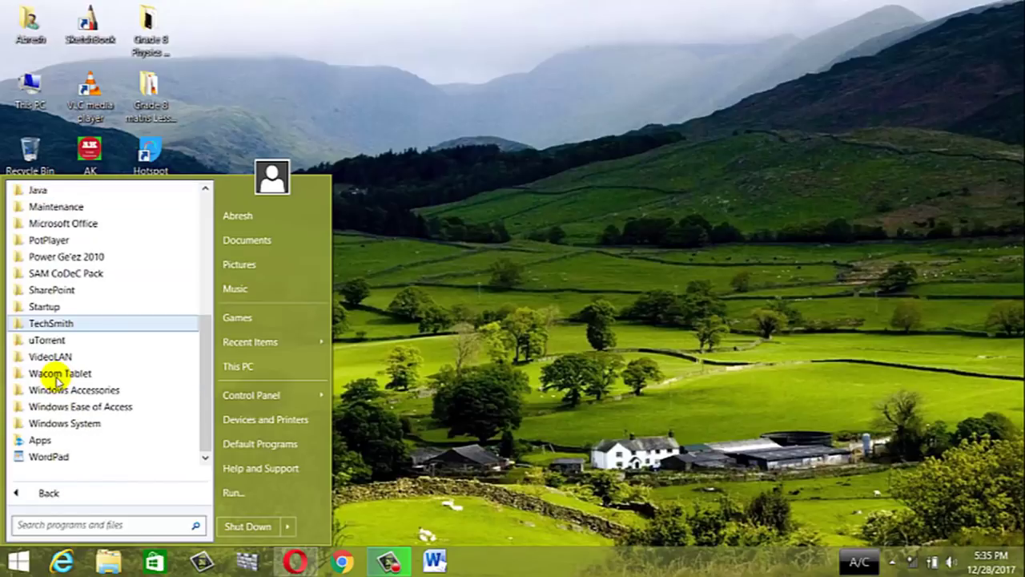
scroll(50, 376, "up", 1)
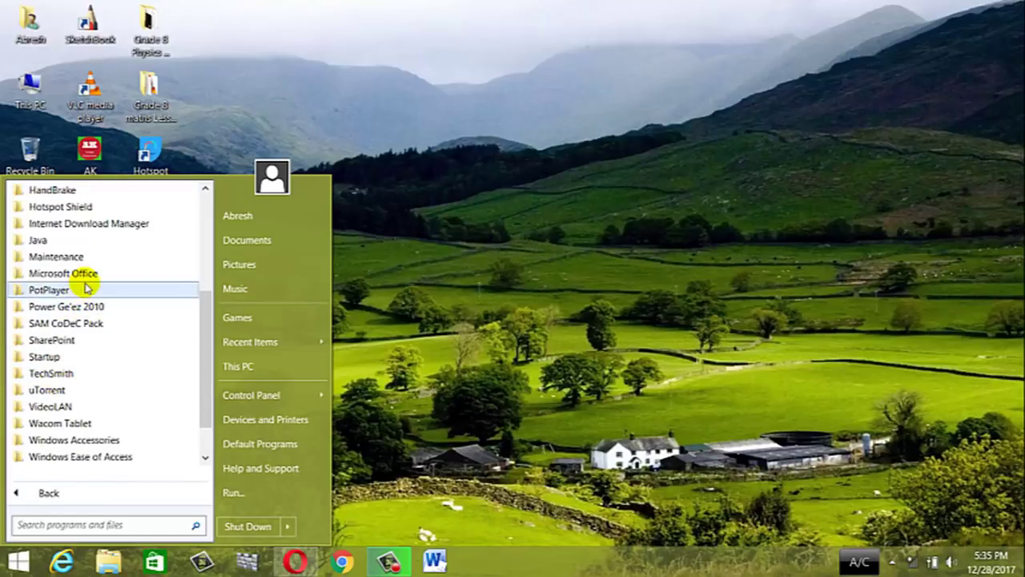
left_click(94, 273)
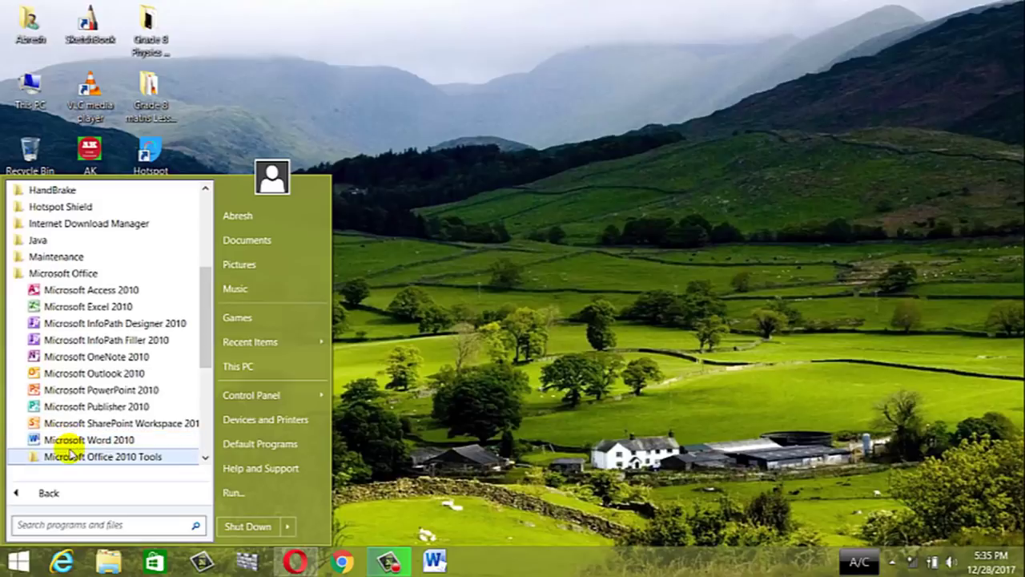
left_click(90, 440)
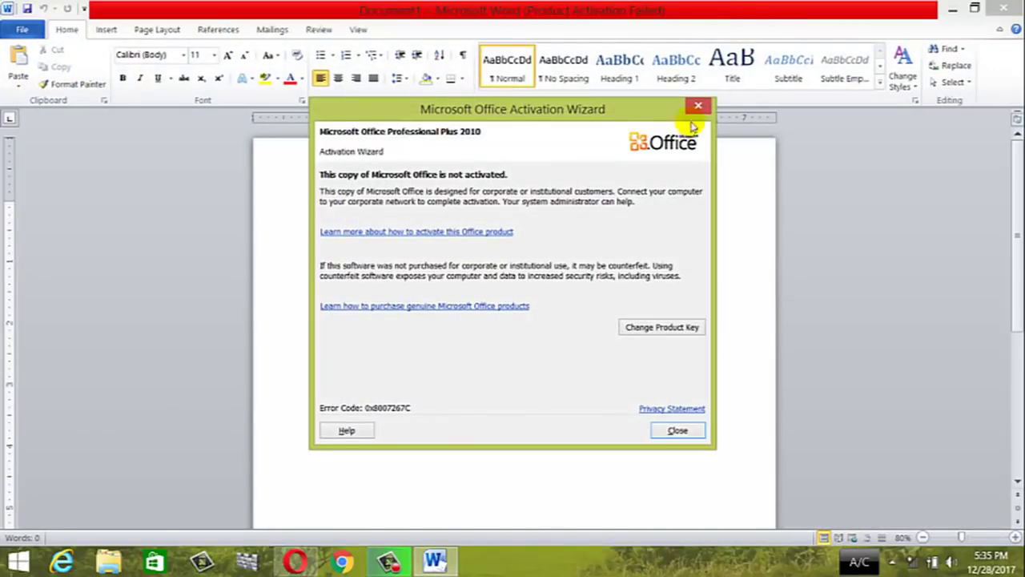
left_click(696, 107)
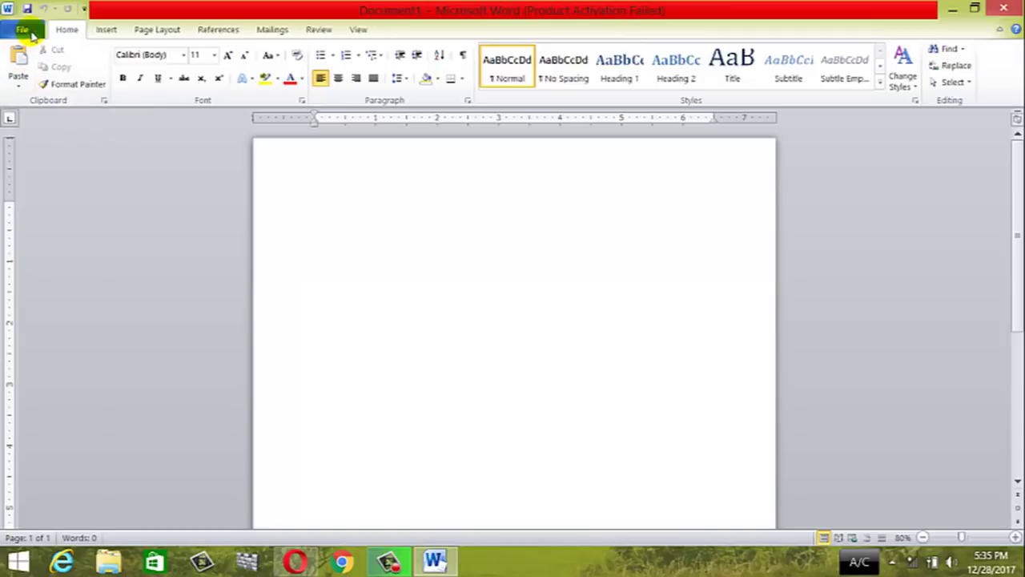
Bring up the Open dialog from the File menu and browse to the Desktop.
left_click(24, 30)
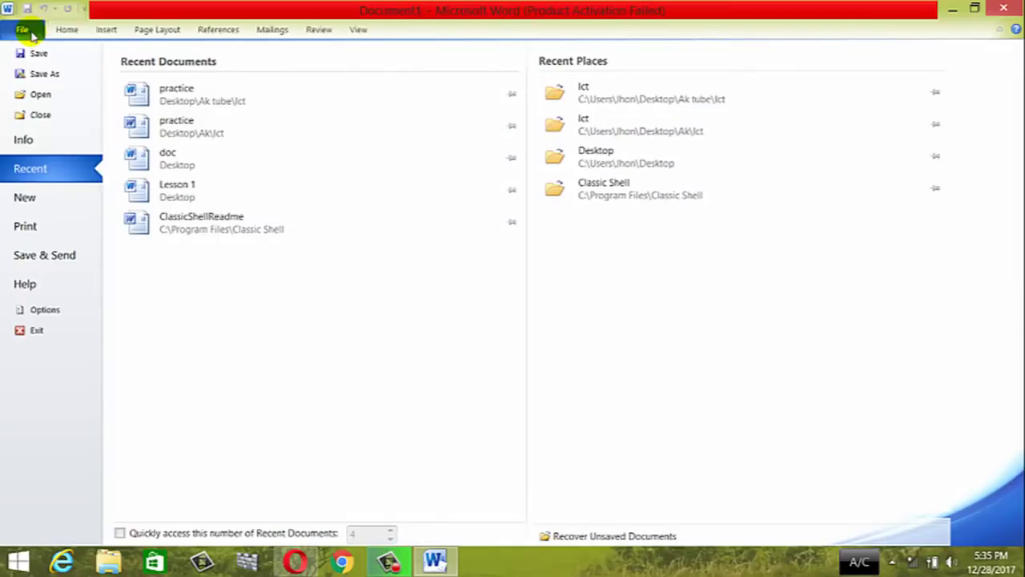
left_click(41, 96)
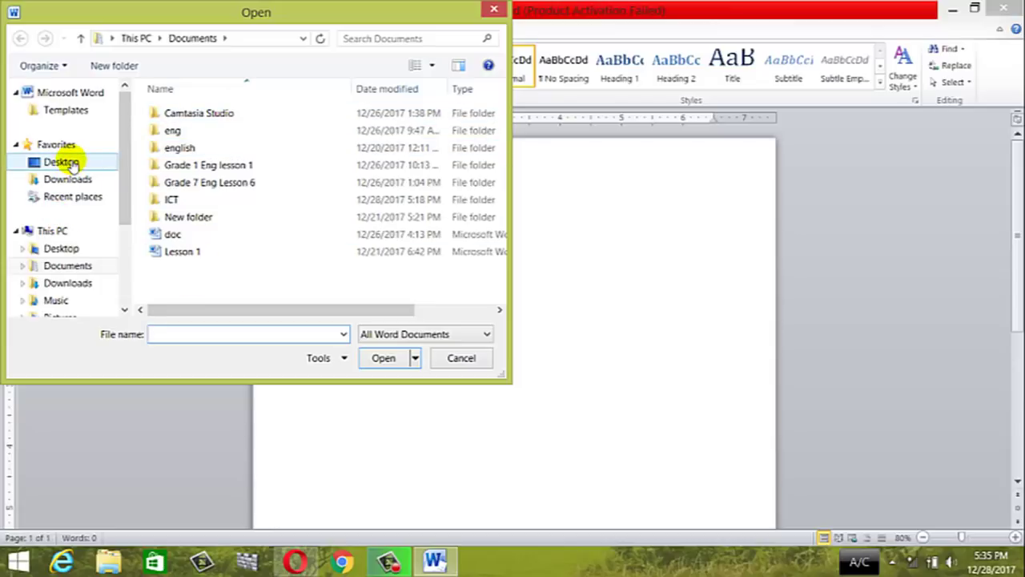
left_click(71, 163)
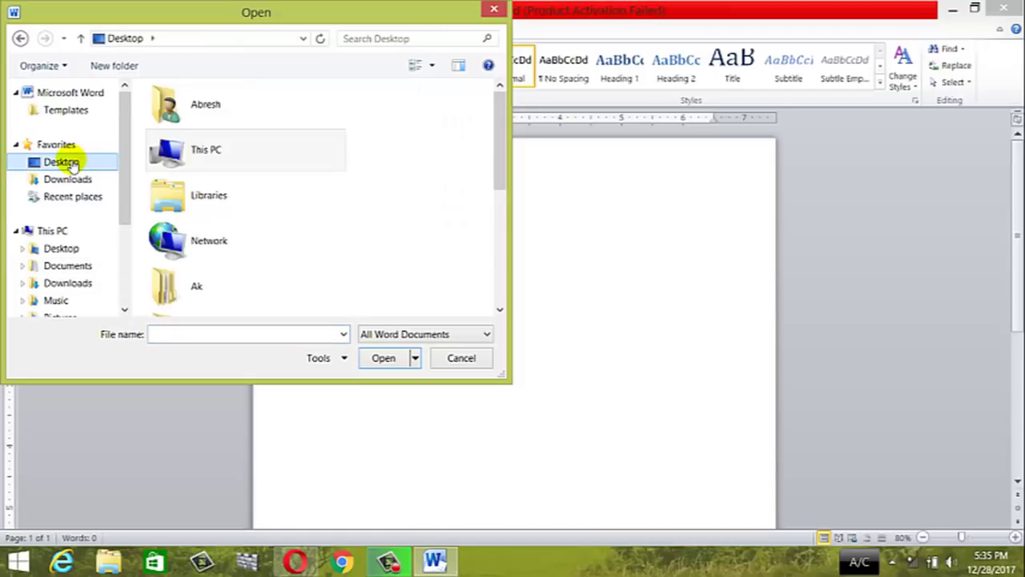
left_click(188, 195)
scroll(191, 194, "down", 2)
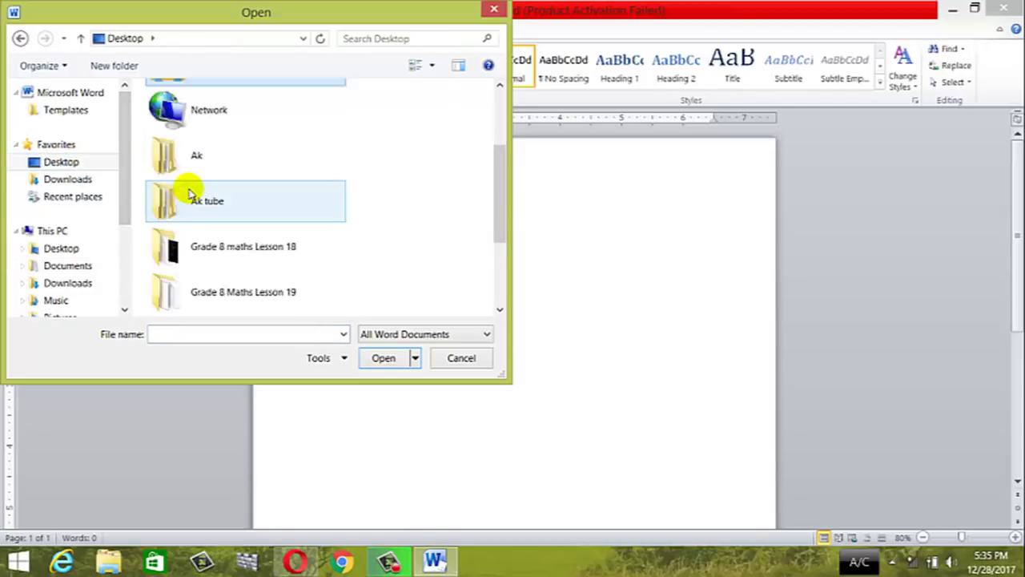
scroll(190, 194, "down", 3)
scroll(186, 191, "up", 3)
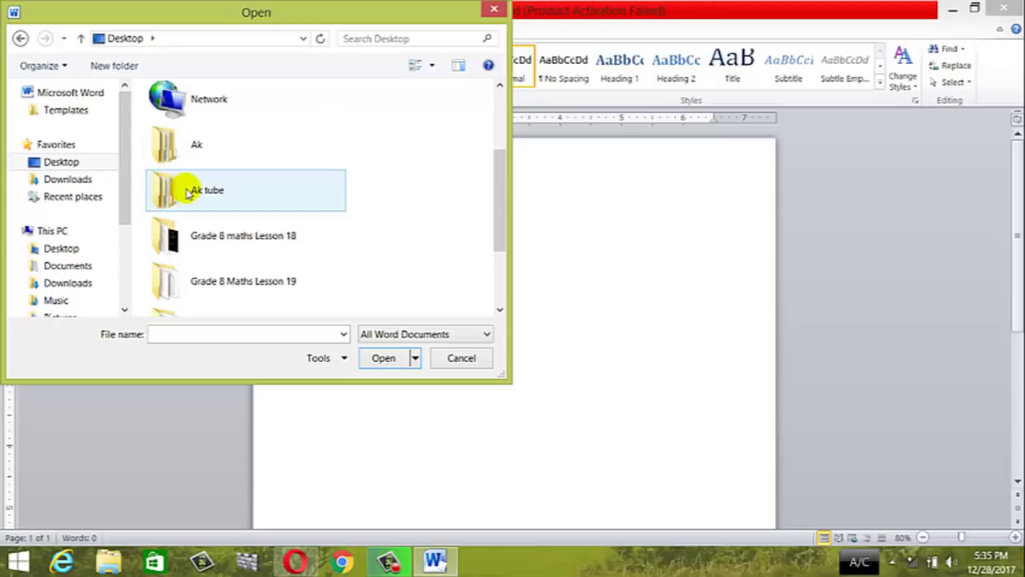
Go into Ak tube\Ict and open the practice document.
left_click(189, 193)
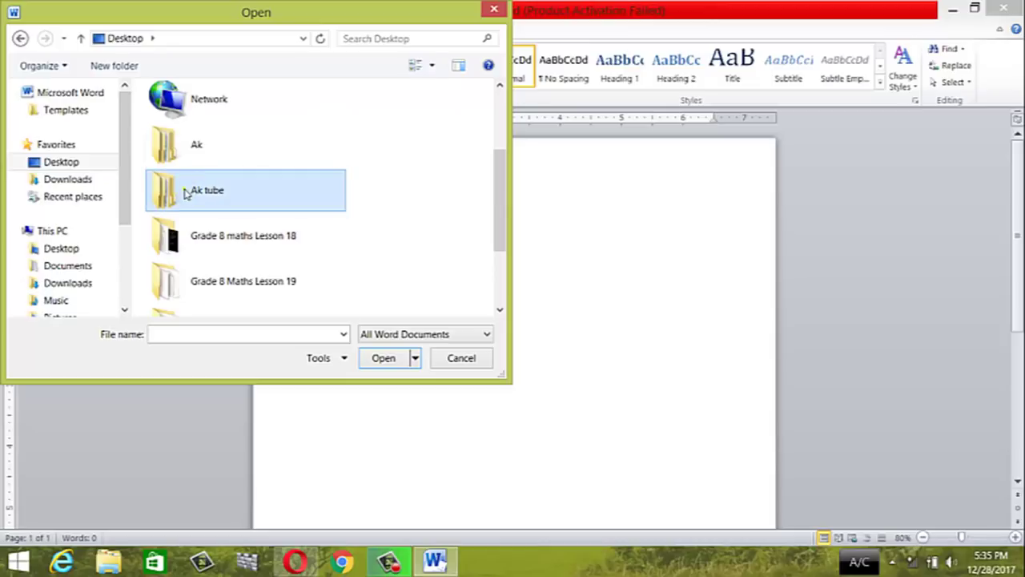
left_click(384, 358)
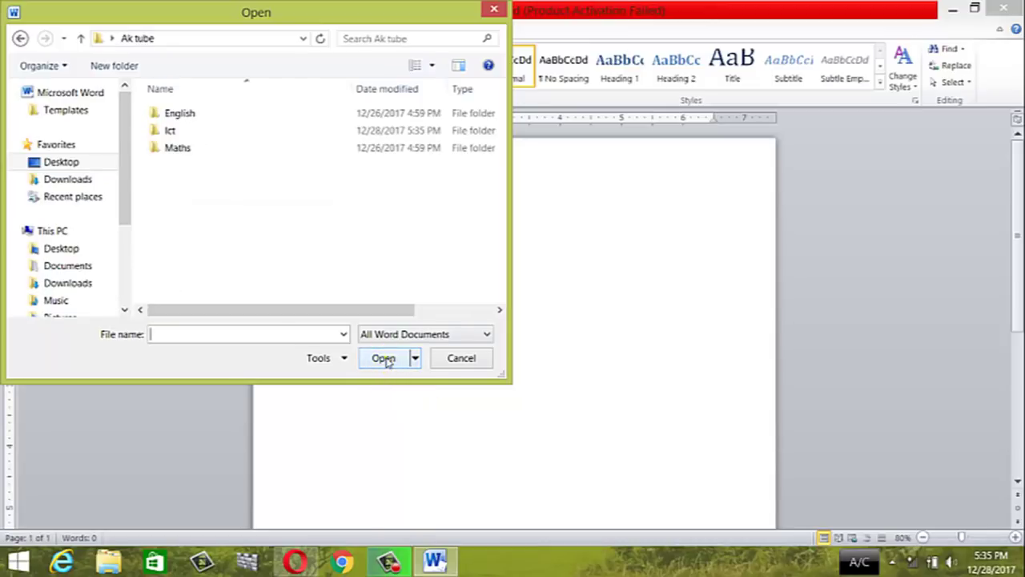
left_click(187, 130)
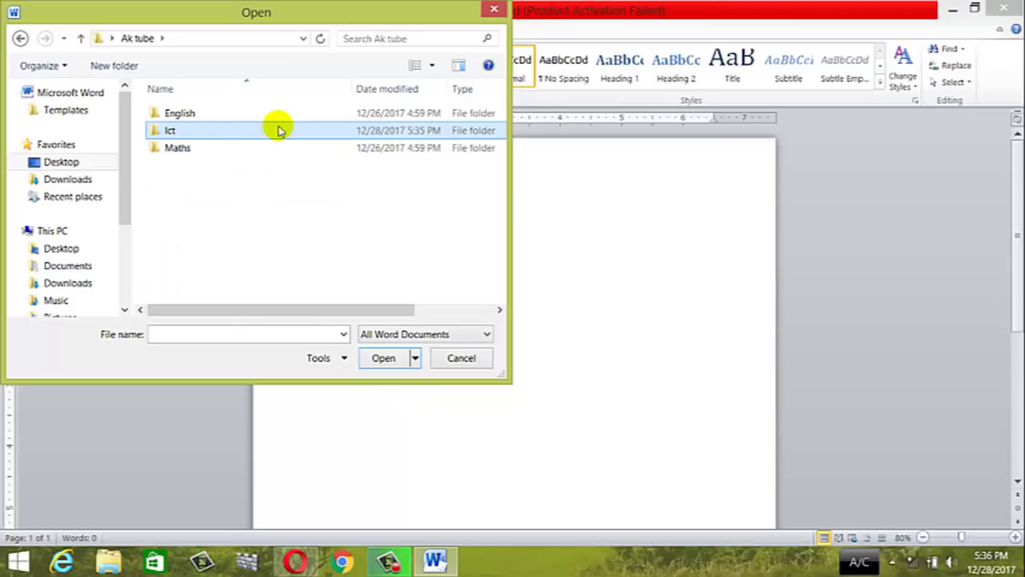
left_click(403, 358)
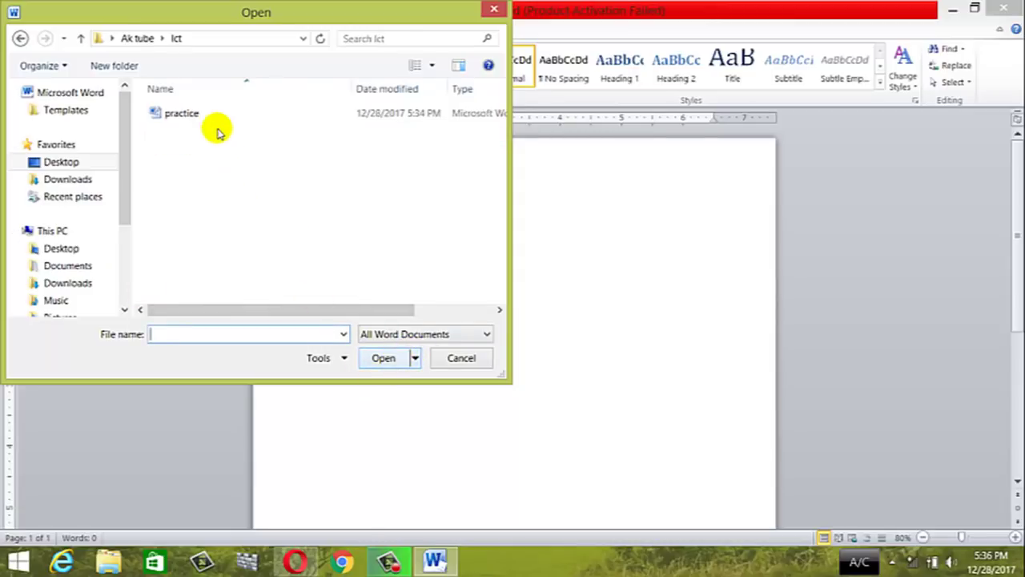
left_click(189, 115)
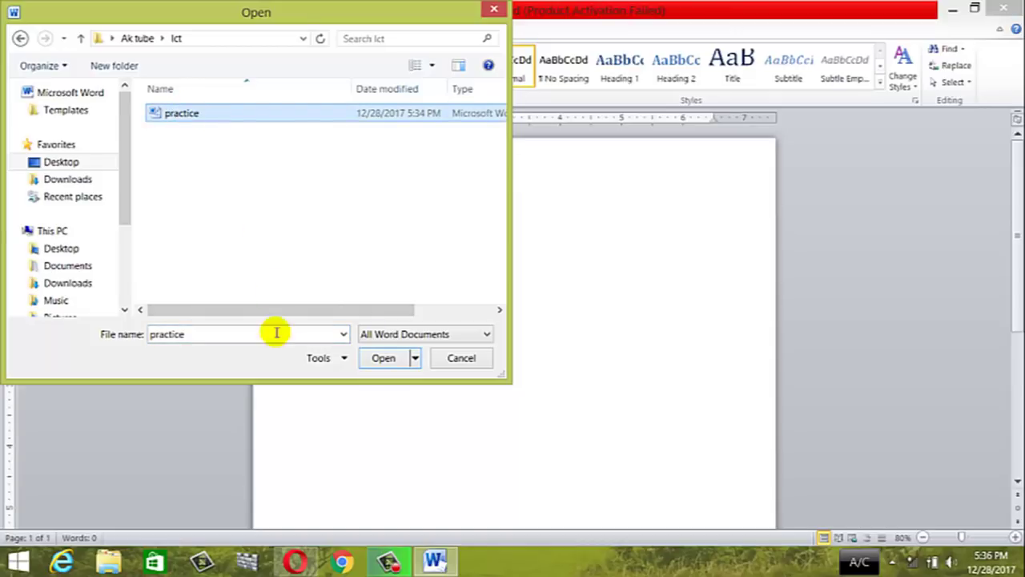
left_click(380, 357)
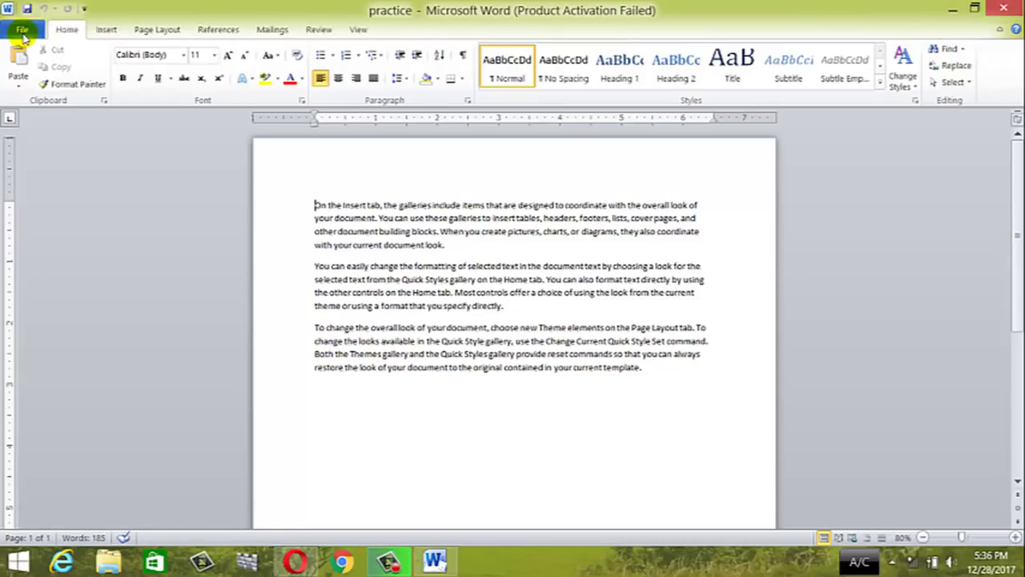
Show the Info page for practice, listing 12.8KB, 1 page and 185 words.
left_click(20, 30)
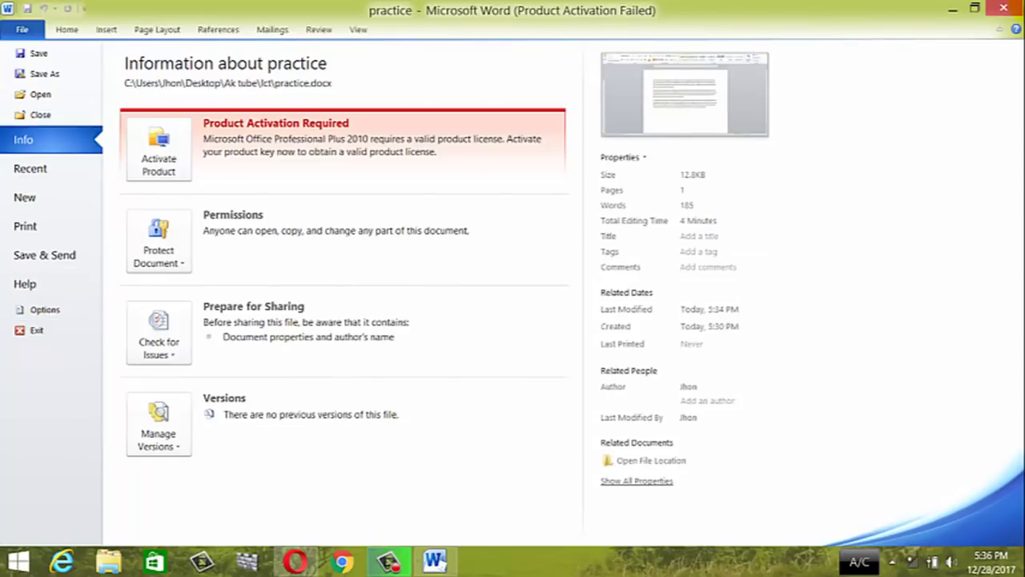
mouse_move(1006, 9)
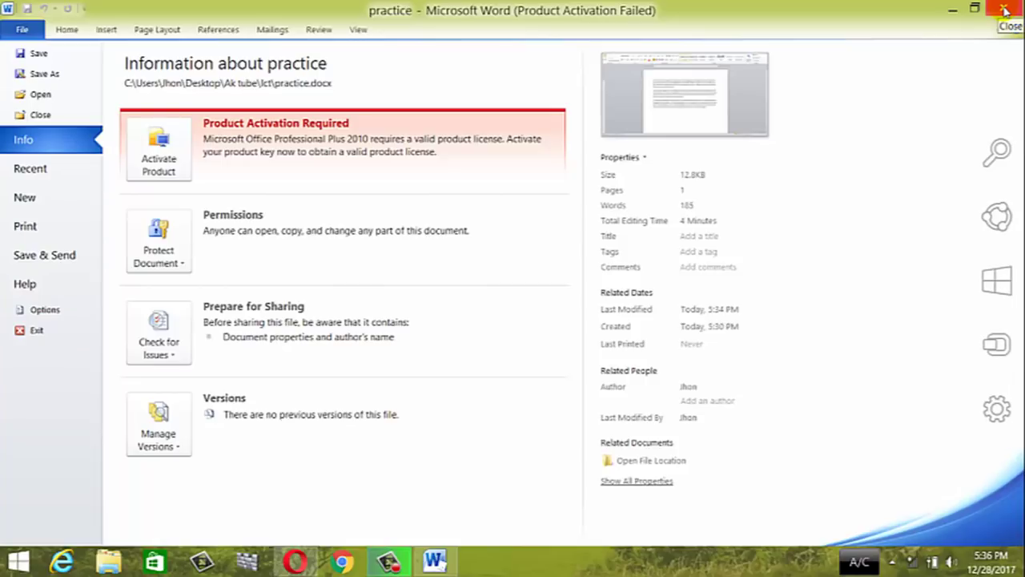